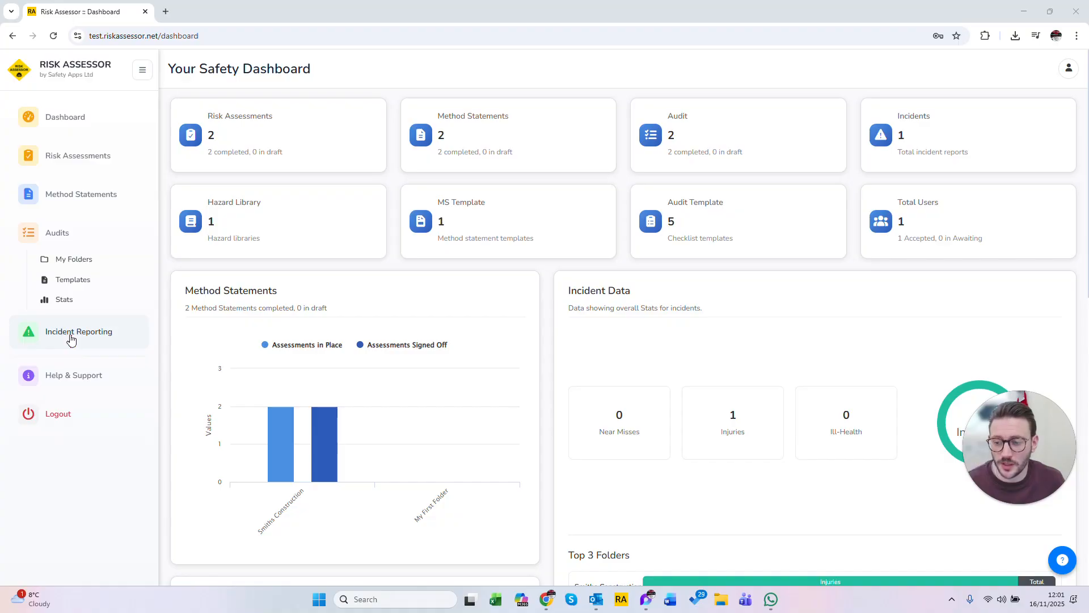
# Start a new incident report in the Smiths Construction folder of Incident Reporting.
pyautogui.click(71, 334)
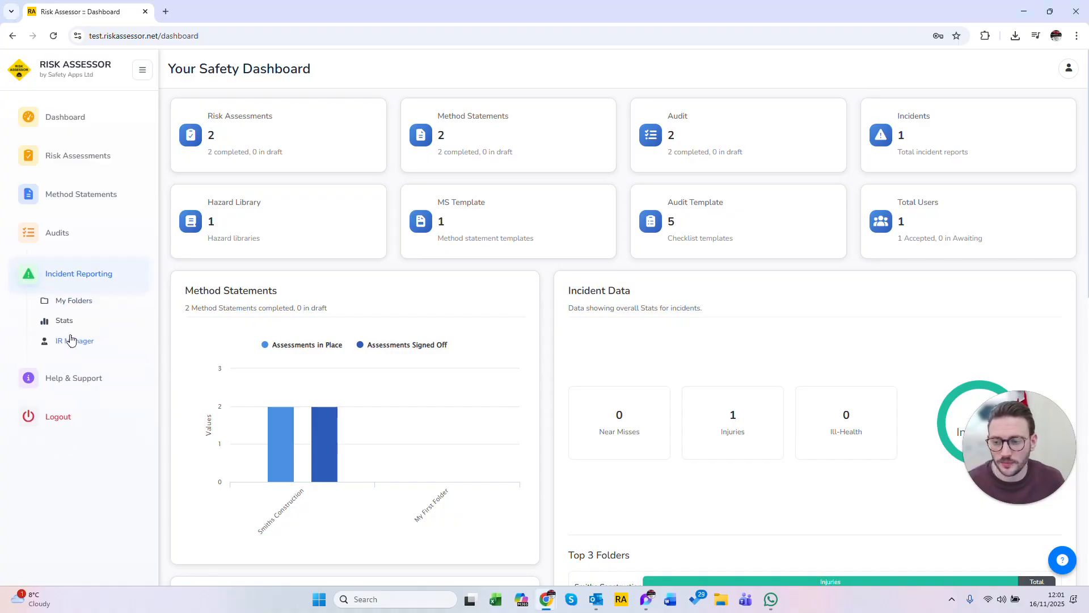
pyautogui.click(78, 301)
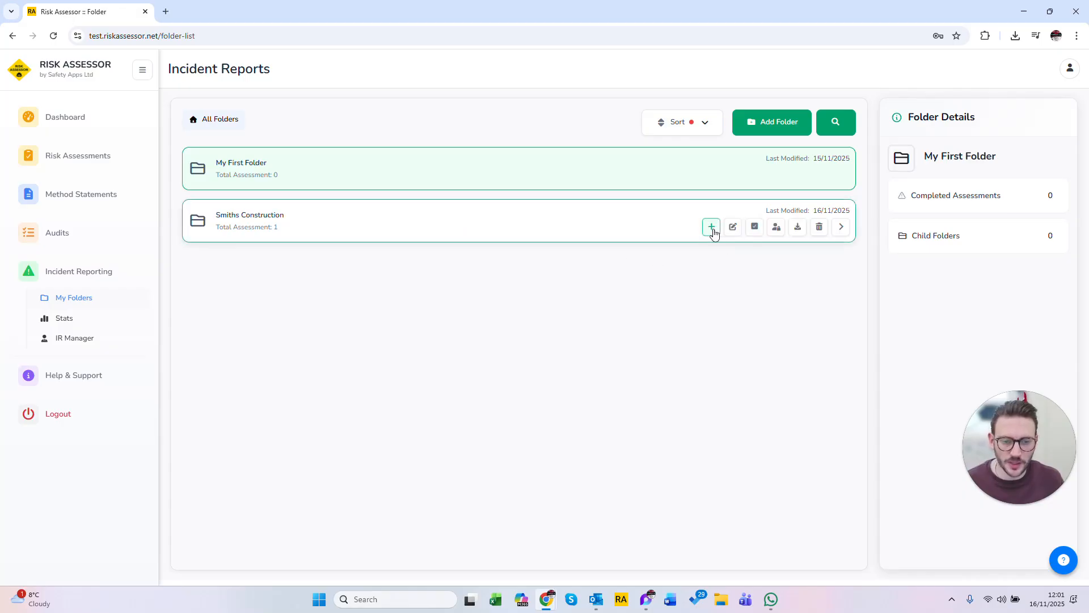
pyautogui.click(712, 228)
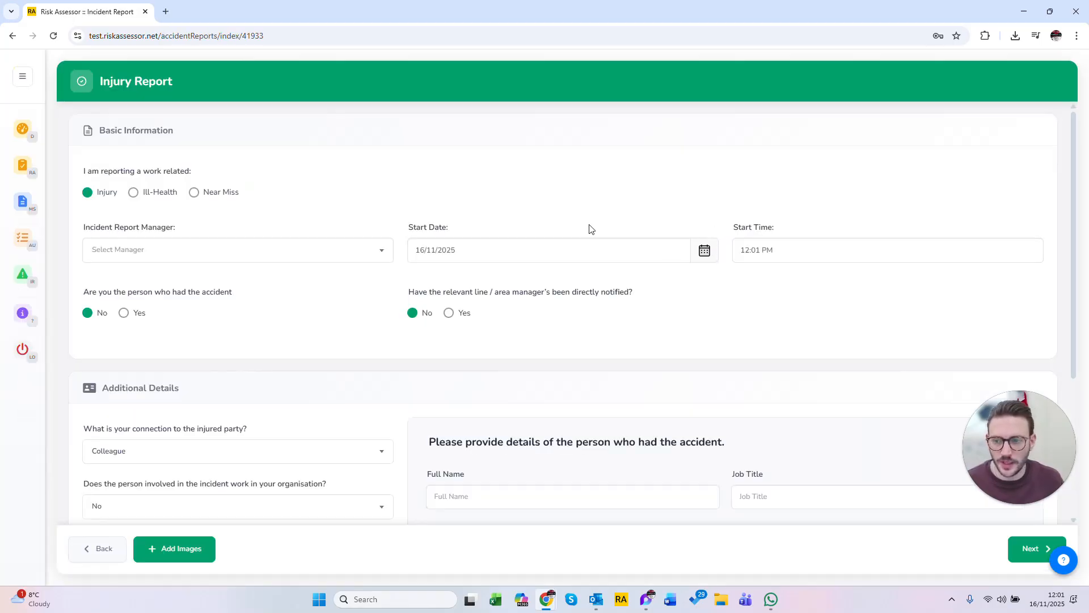
pyautogui.scroll(-1, 307, 181)
pyautogui.scroll(1, 482, 272)
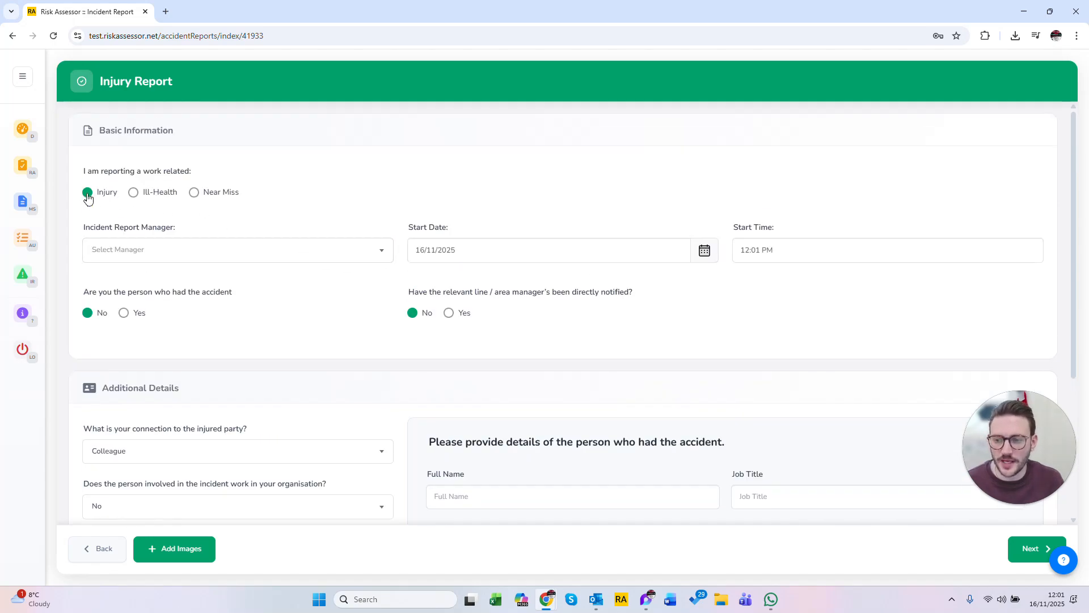
# Preview the Ill-Health and Near Miss report types and return the report type to Injury.
pyautogui.click(134, 193)
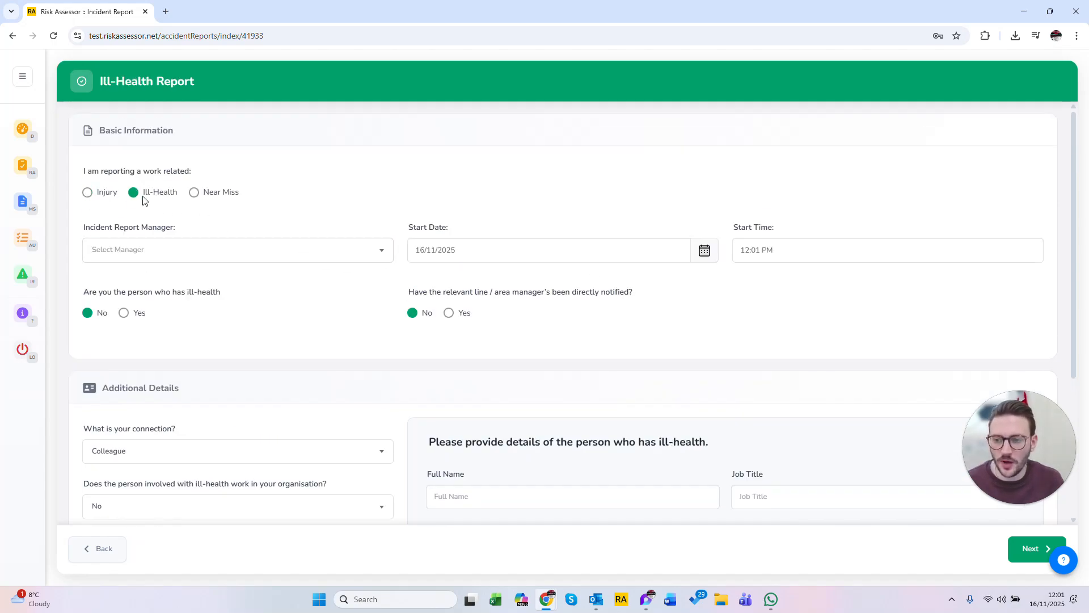
pyautogui.click(194, 196)
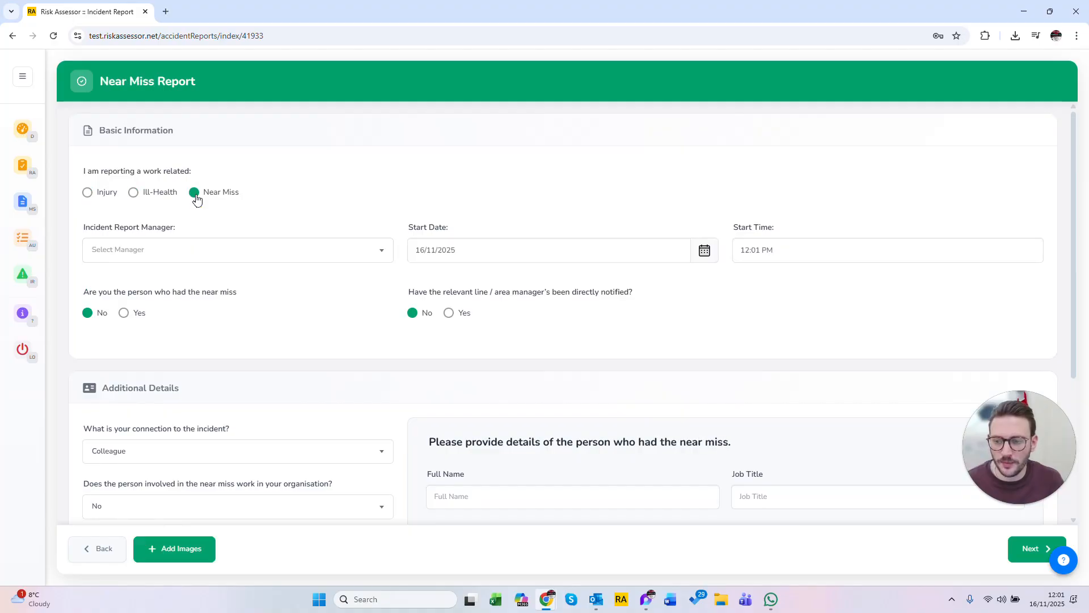
pyautogui.click(88, 194)
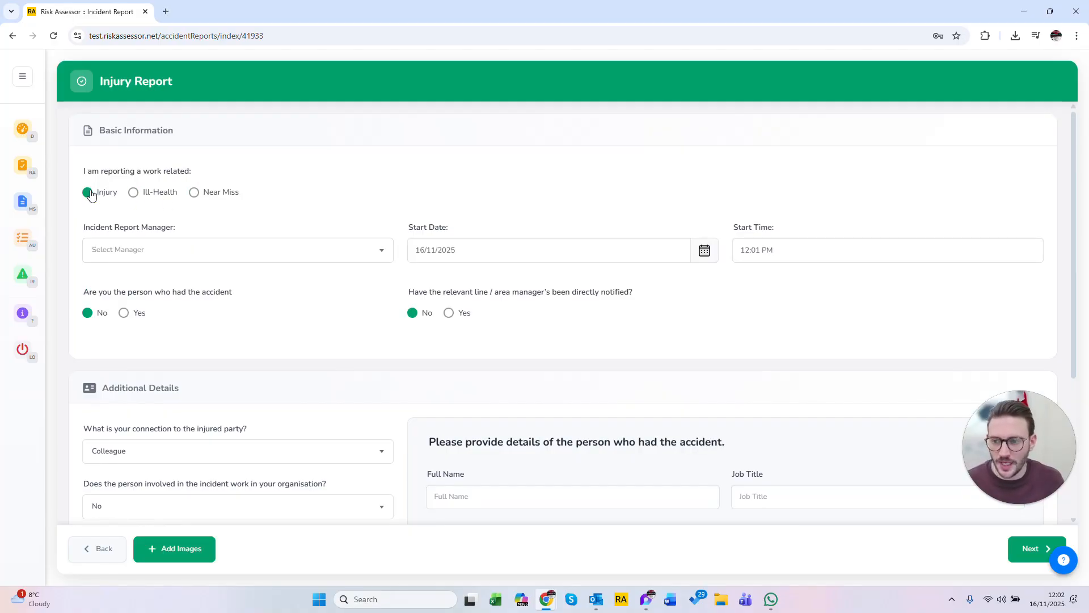
# Assign the listed named manager as the report's Incident Report Manager.
pyautogui.click(240, 257)
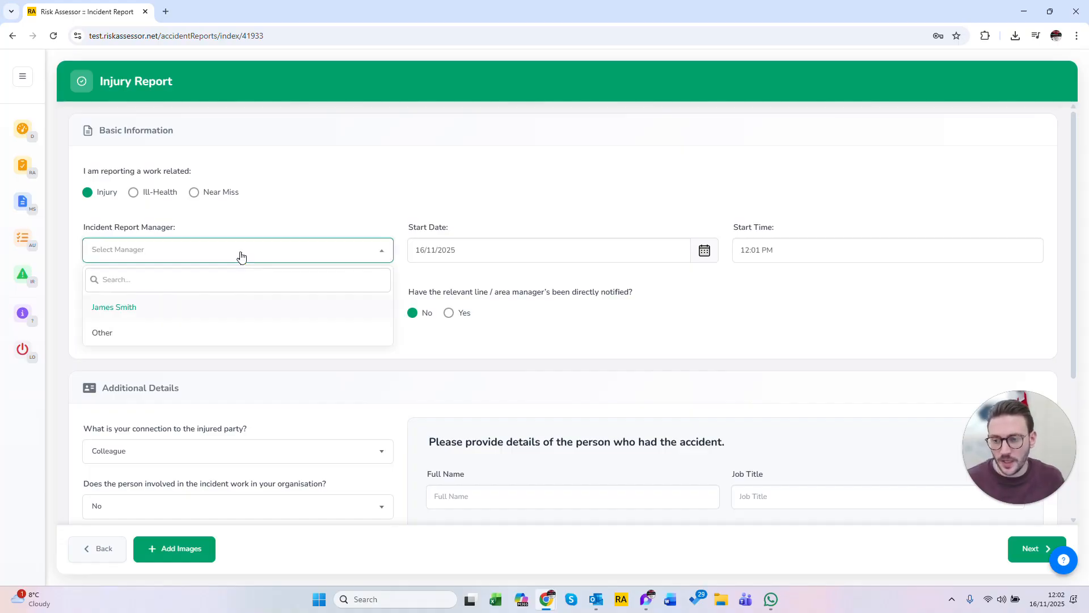
pyautogui.click(164, 316)
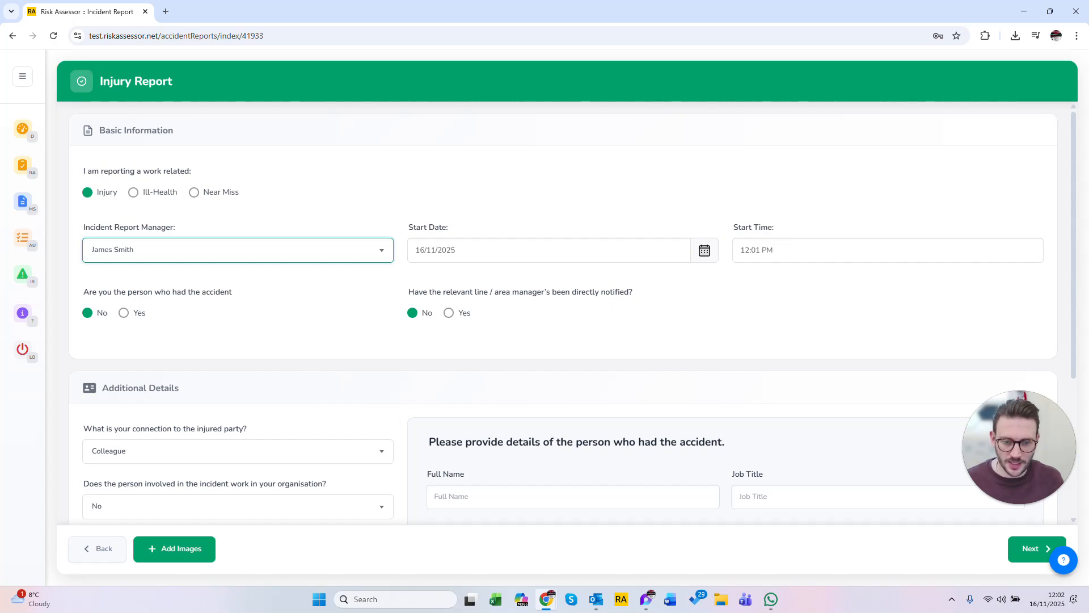
pyautogui.click(851, 250)
pyautogui.click(843, 208)
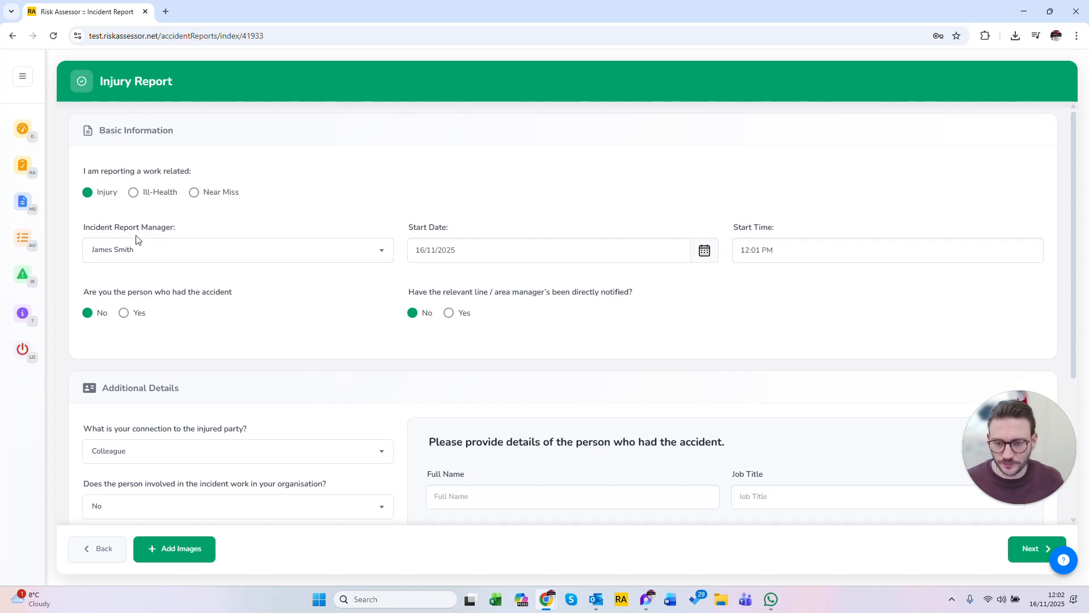
# Preview the form with the reporter marked as the person who had the accident, and return that answer to No.
pyautogui.moveTo(92, 296); pyautogui.dragTo(251, 290)
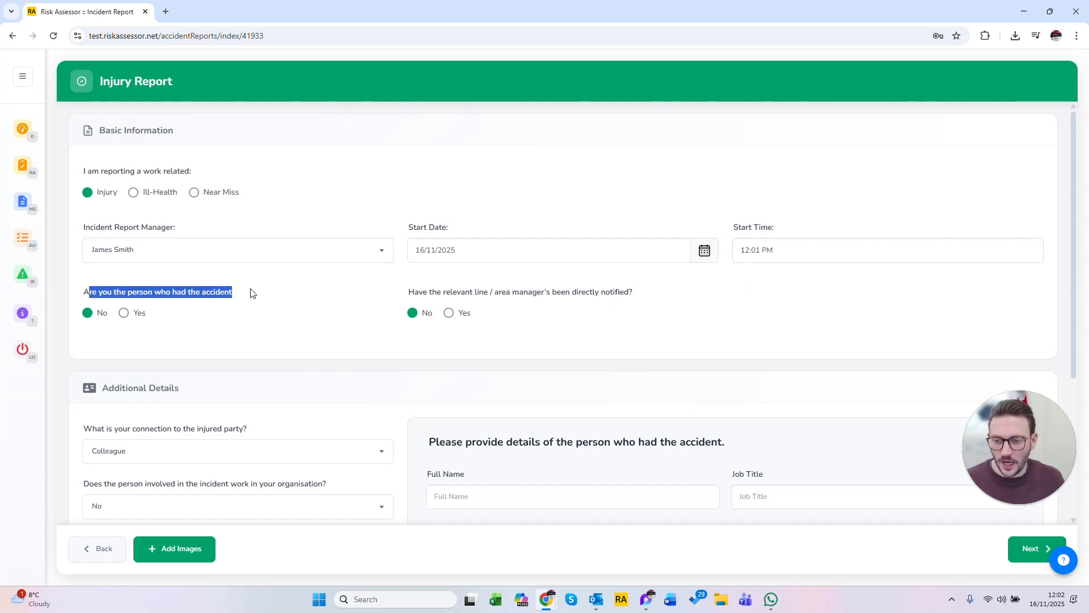
pyautogui.click(272, 302)
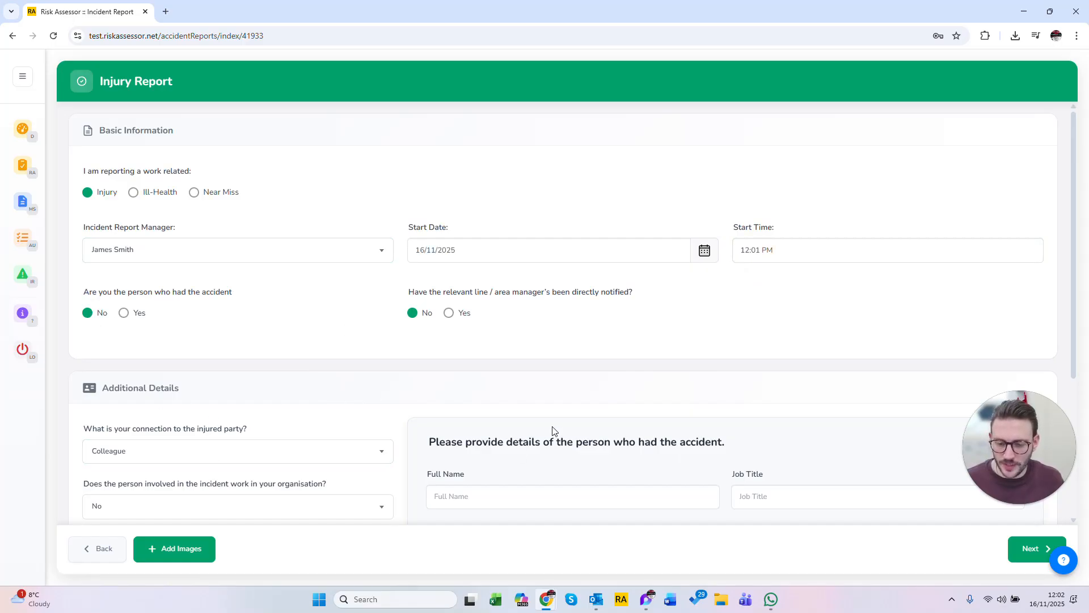
pyautogui.scroll(-4, 589, 405)
pyautogui.scroll(4, 589, 405)
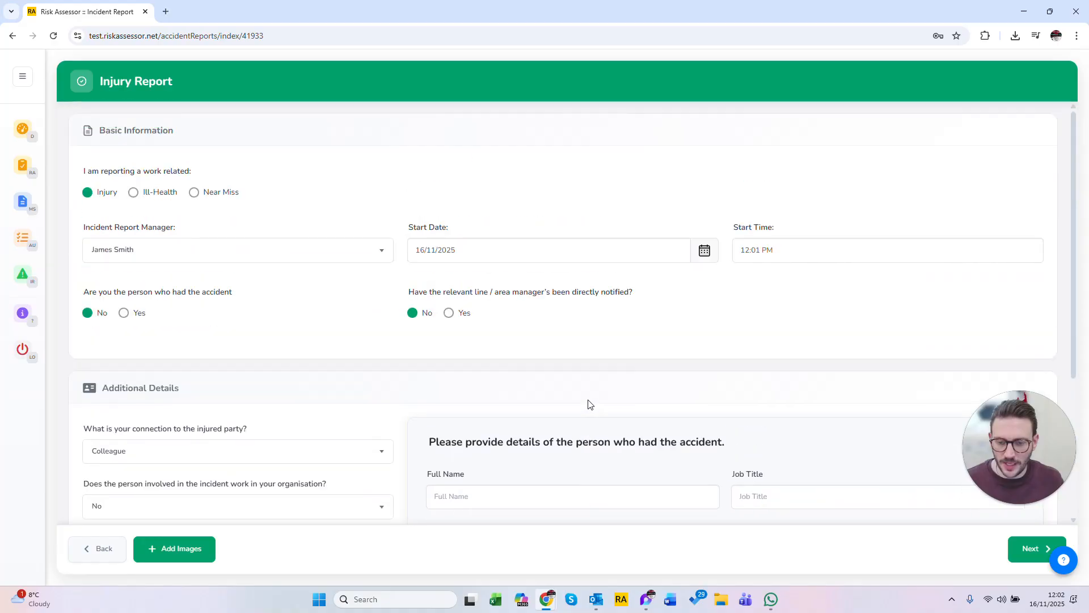
pyautogui.click(126, 314)
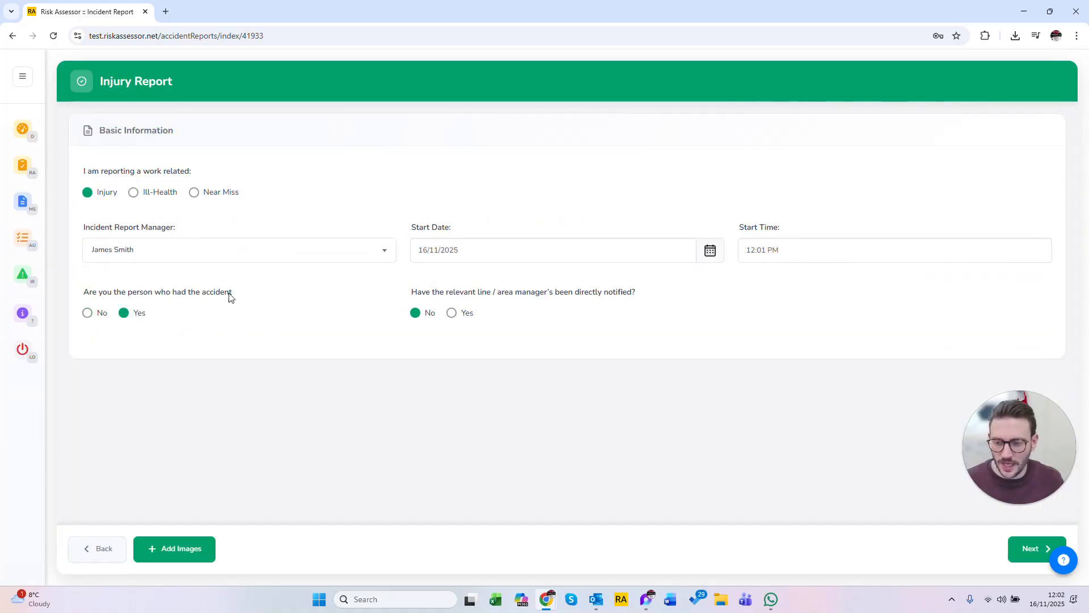
pyautogui.click(89, 313)
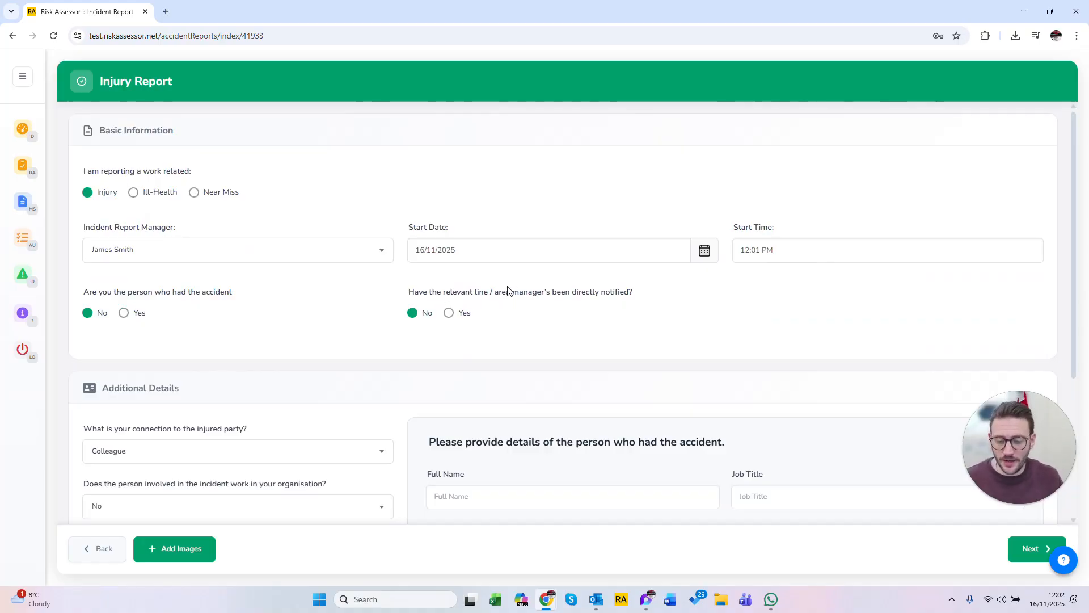
# Mark the relevant line / area manager as directly notified and enter the manager's name.
pyautogui.click(449, 313)
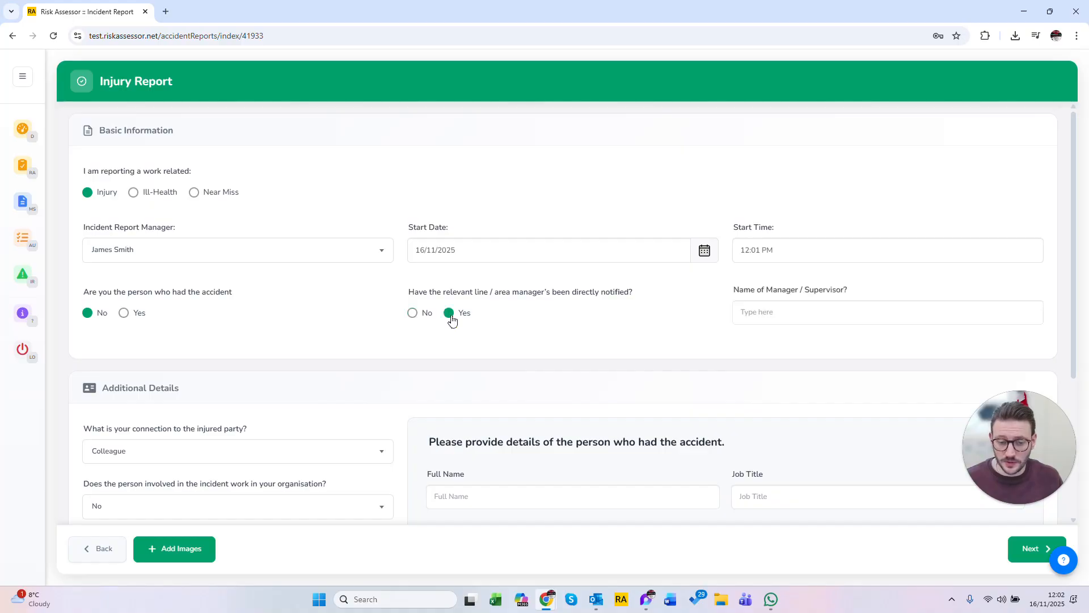
pyautogui.click(806, 312)
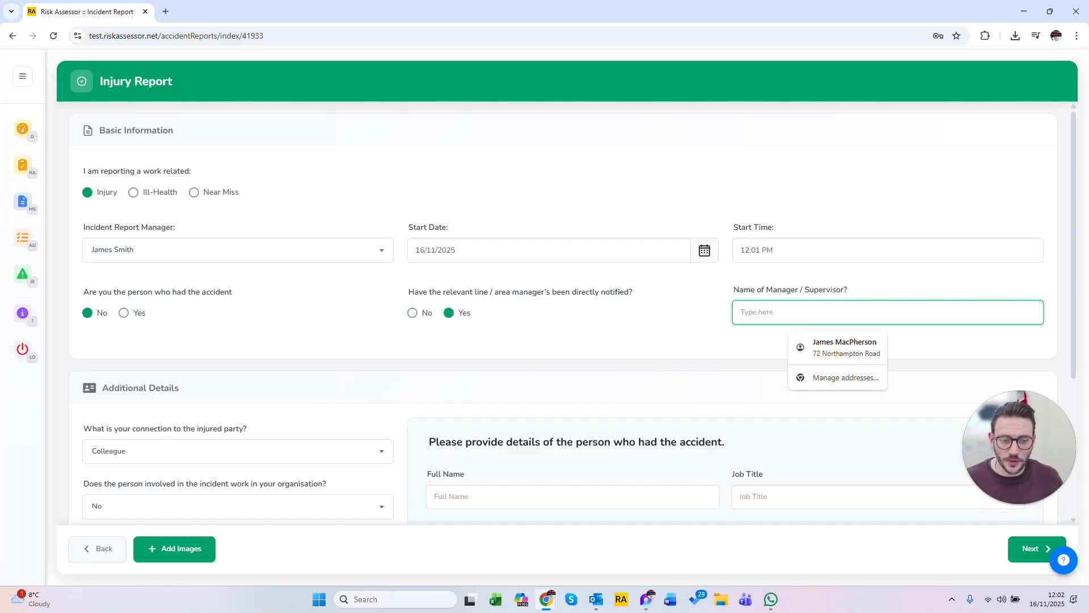
pyautogui.write('James Smith')
pyautogui.click(602, 314)
# Answer Yes to whether the person involved in the incident works in the organisation.
pyautogui.scroll(-3, 263, 328)
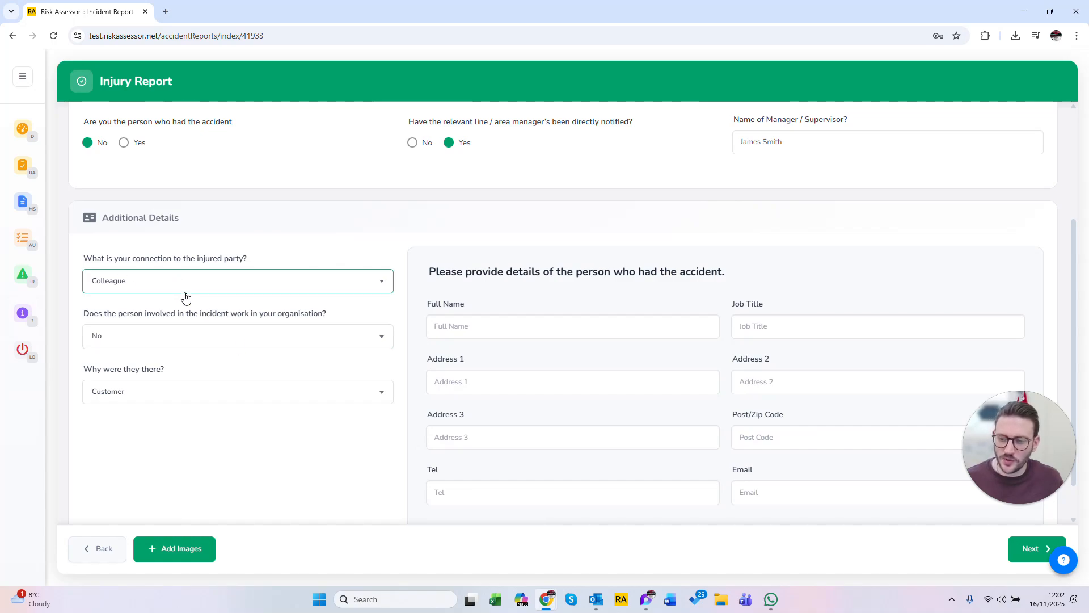
pyautogui.click(205, 344)
pyautogui.click(181, 397)
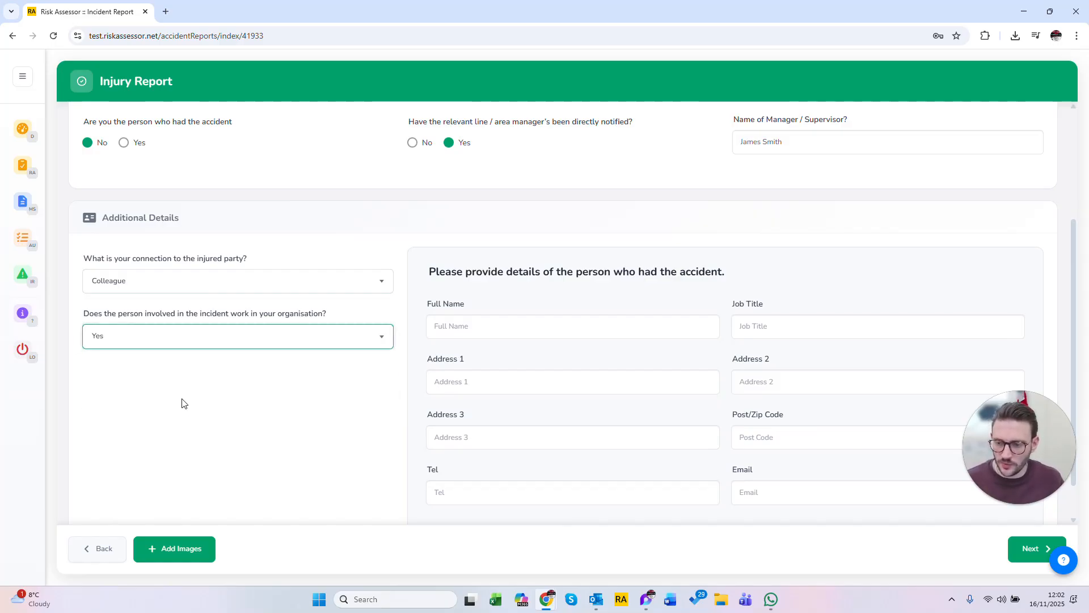
# Preview the reasons for being there offered for someone outside the organisation, and return the organisation answer to Yes.
pyautogui.click(177, 343)
pyautogui.click(181, 364)
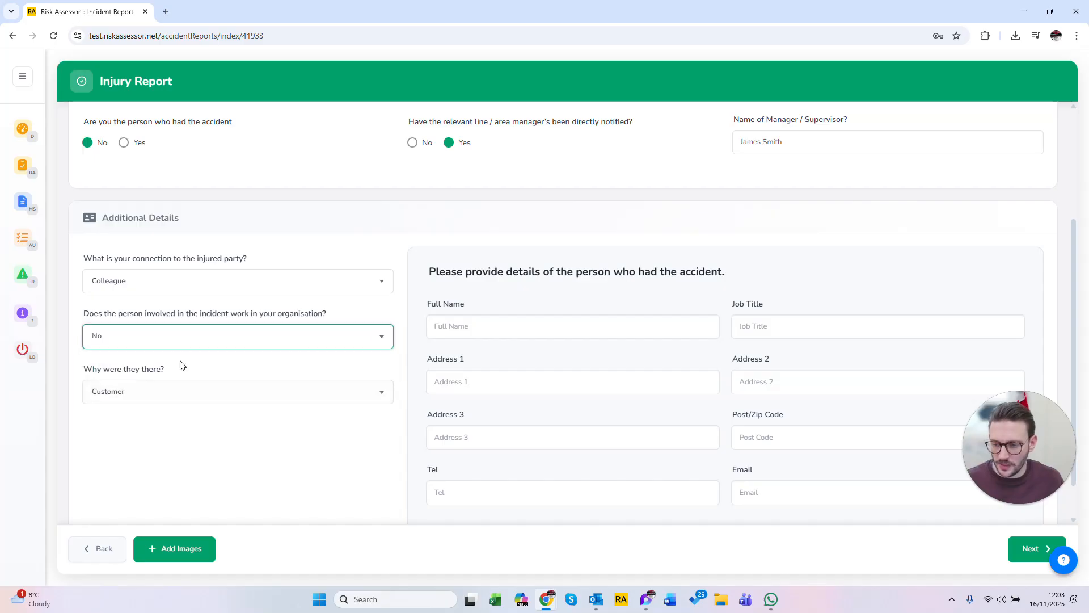
pyautogui.click(159, 395)
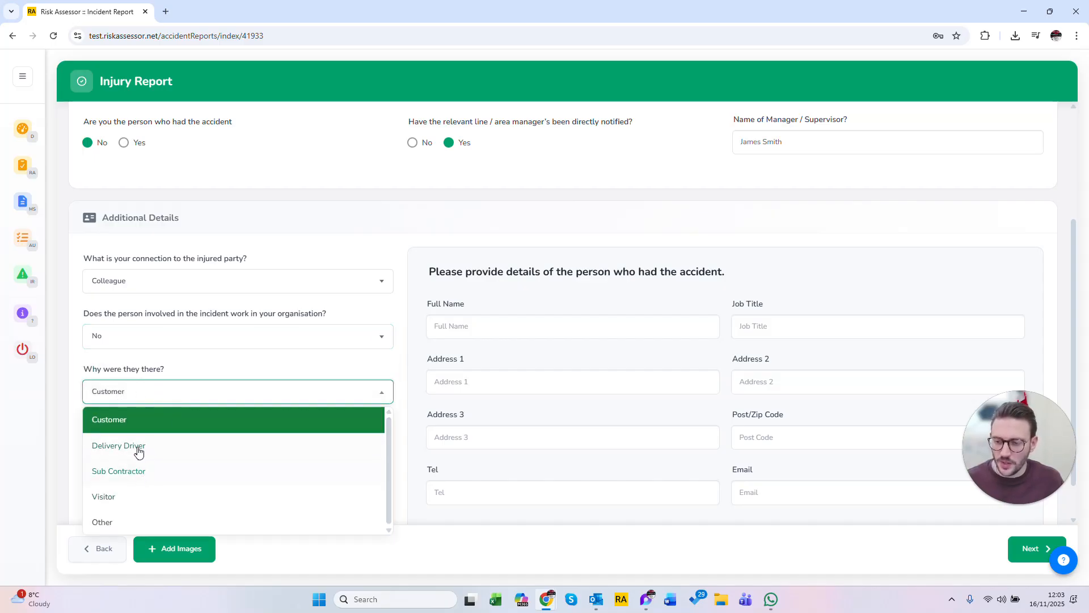
pyautogui.click(184, 371)
pyautogui.click(211, 396)
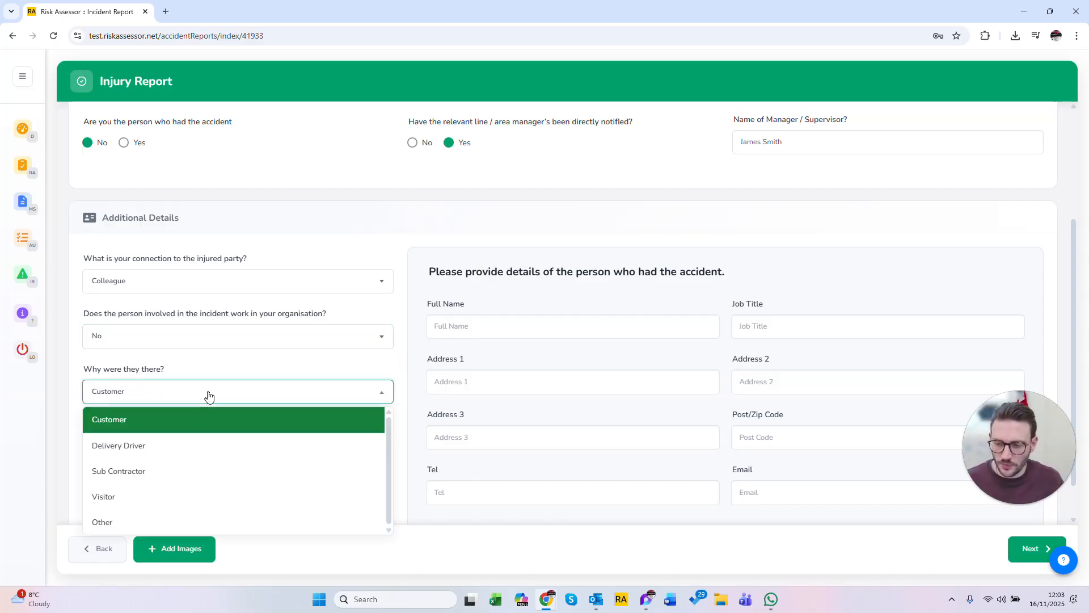
pyautogui.click(214, 335)
pyautogui.click(120, 397)
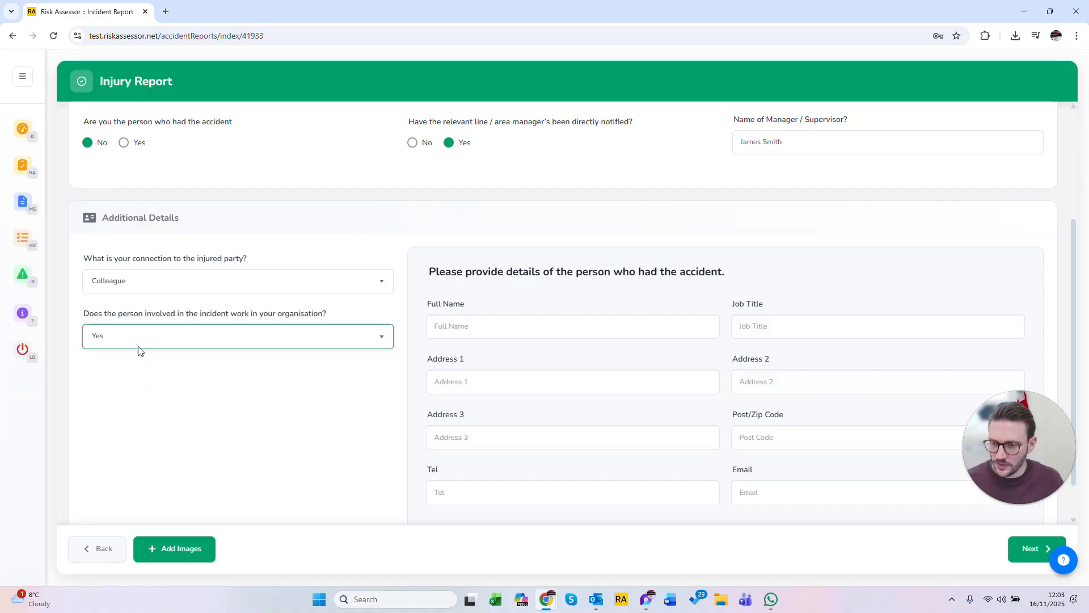
# Enter the injured person's full name and the job title "Supervisior".
pyautogui.click(502, 326)
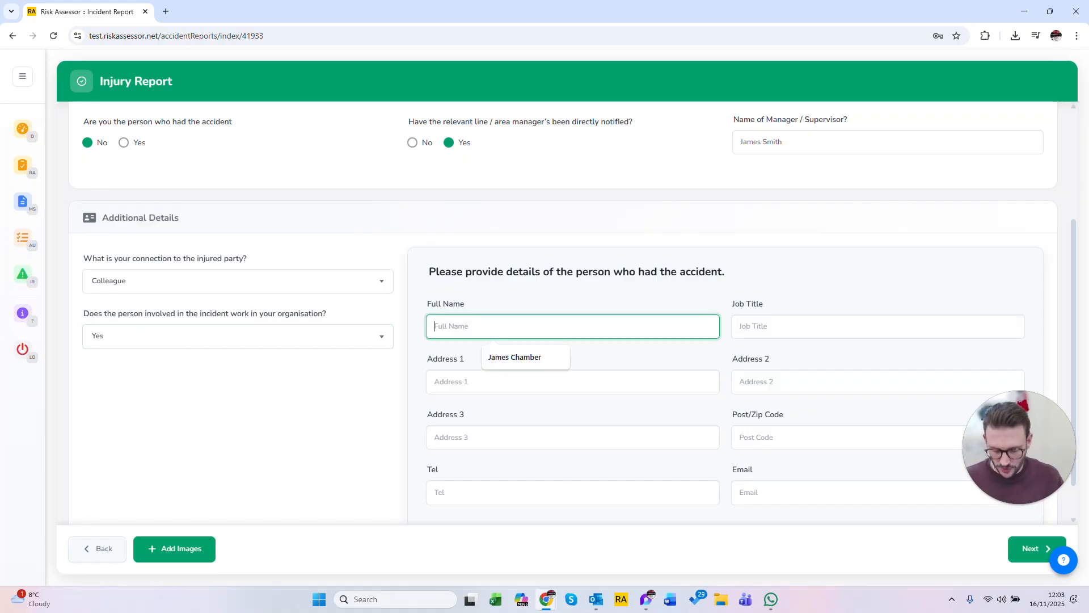
pyautogui.write('Steve Smith')
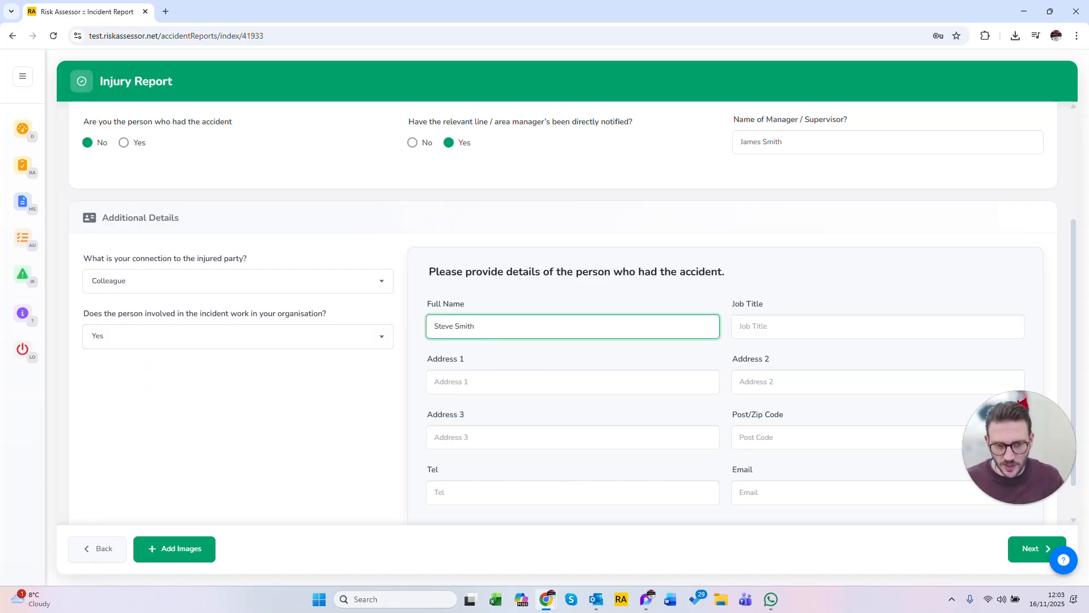
pyautogui.press('Tab')
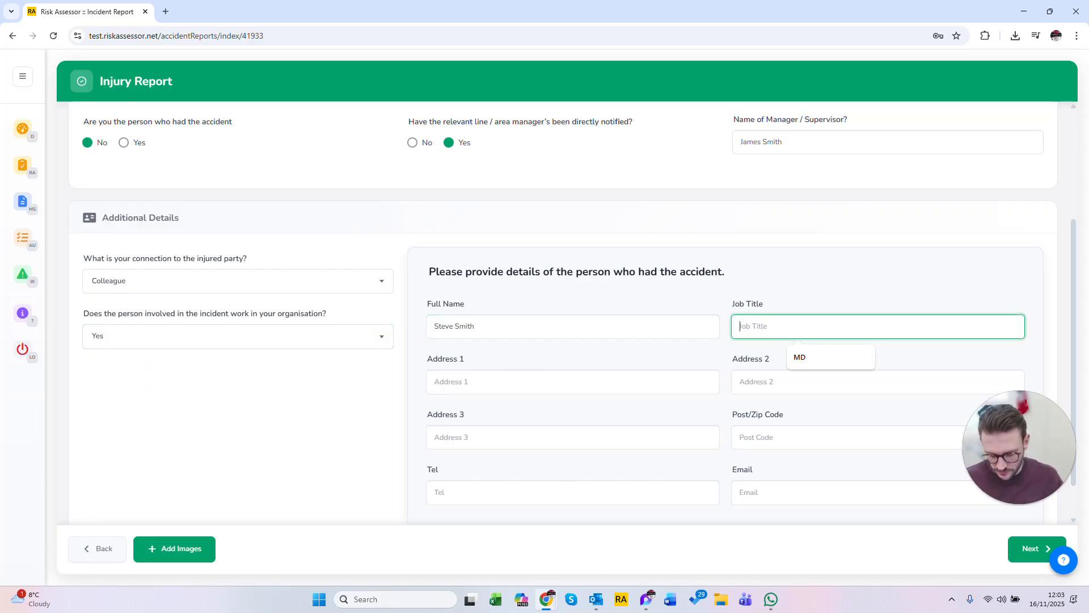
pyautogui.write('Supervisor')
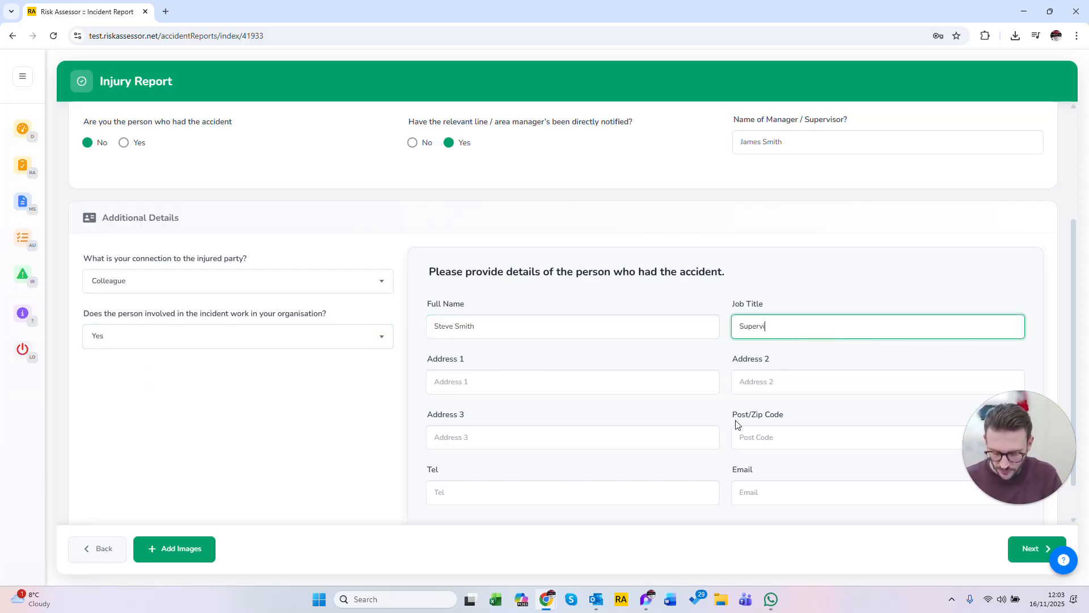
pyautogui.click(836, 267)
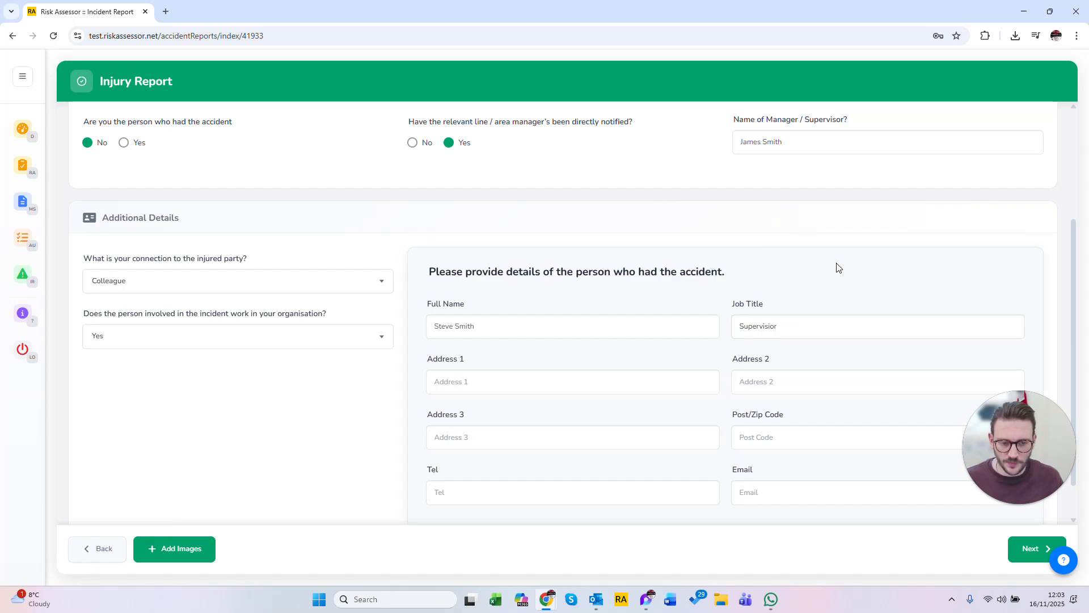
# Advance to the incident details and enter "Location was Warehouse 1 in picking" as the location.
pyautogui.scroll(-1, 837, 267)
pyautogui.scroll(1, 953, 404)
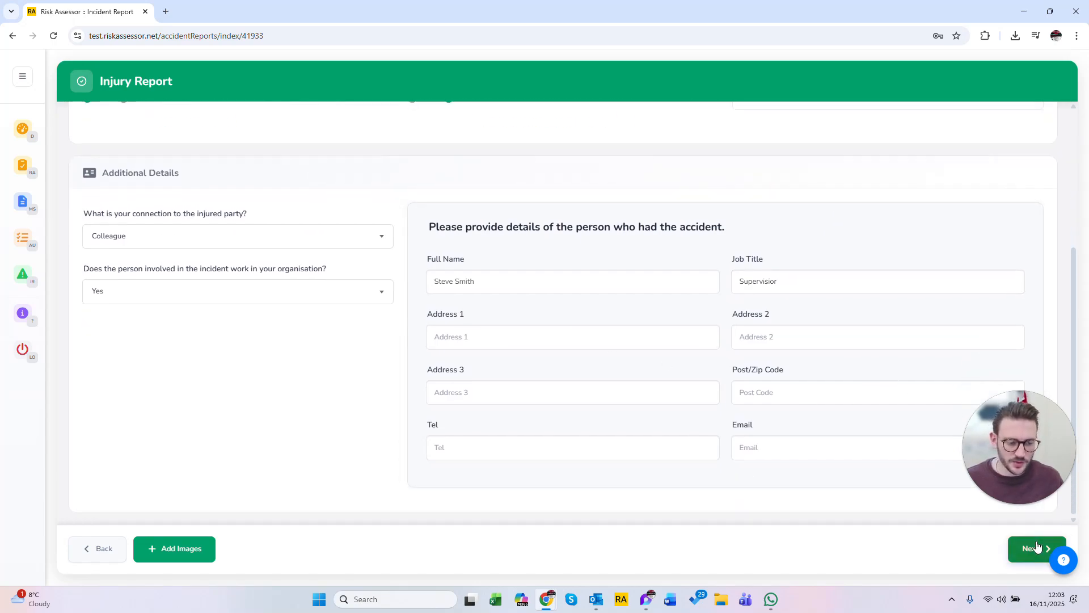
pyautogui.click(1029, 548)
pyautogui.click(242, 273)
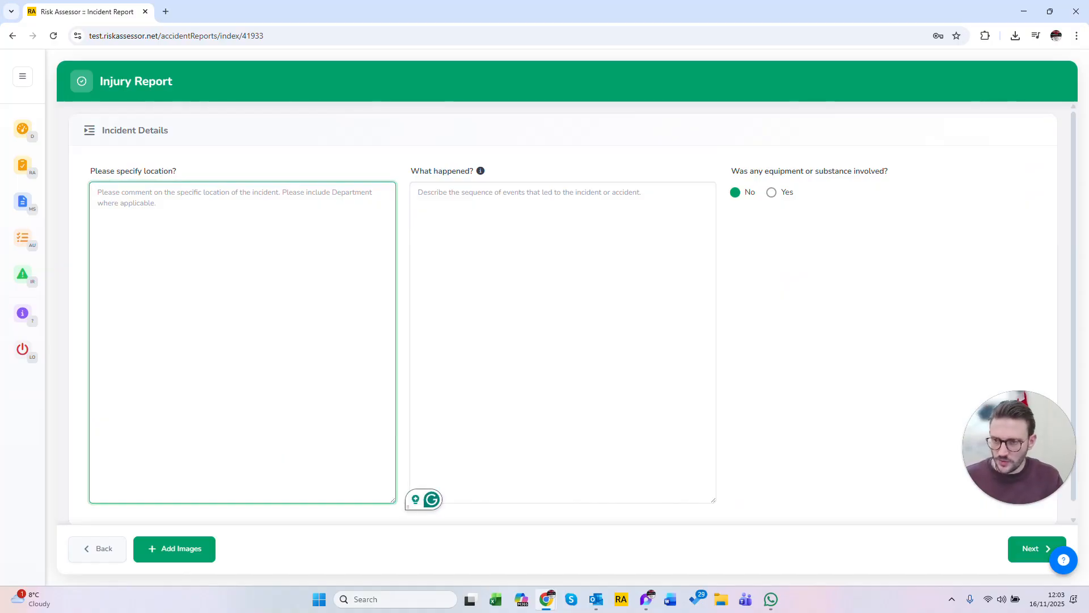
pyautogui.write('L')
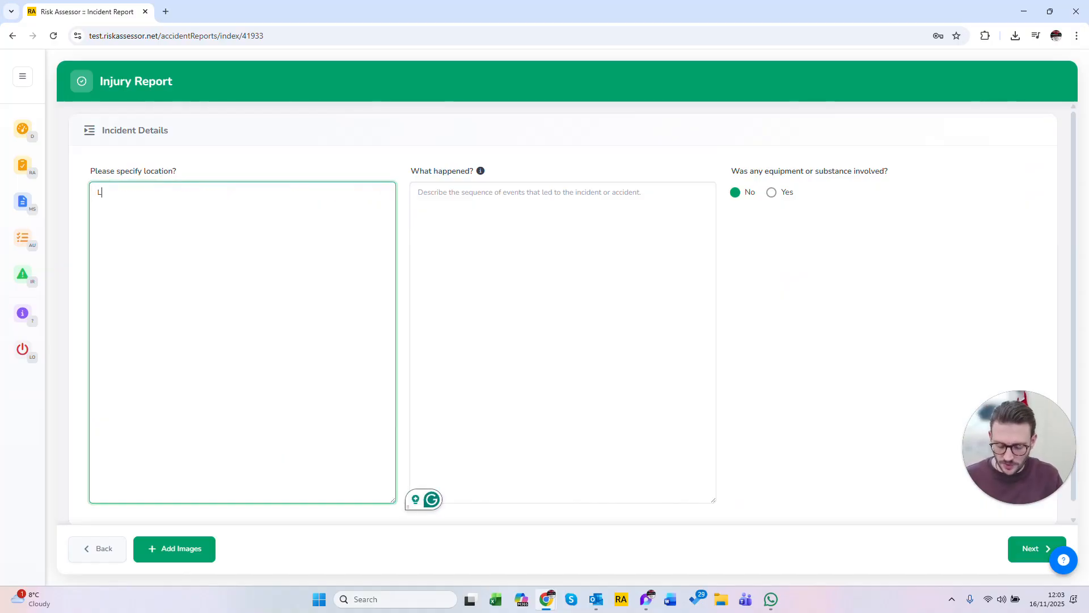
pyautogui.write('ocation was Ware')
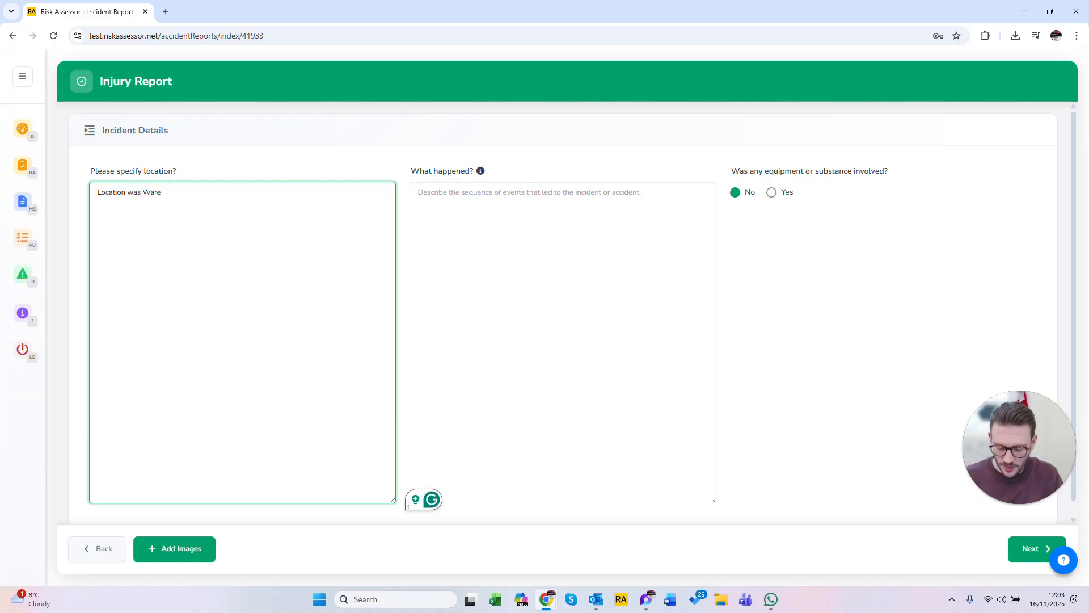
pyautogui.write('house 1 in picking')
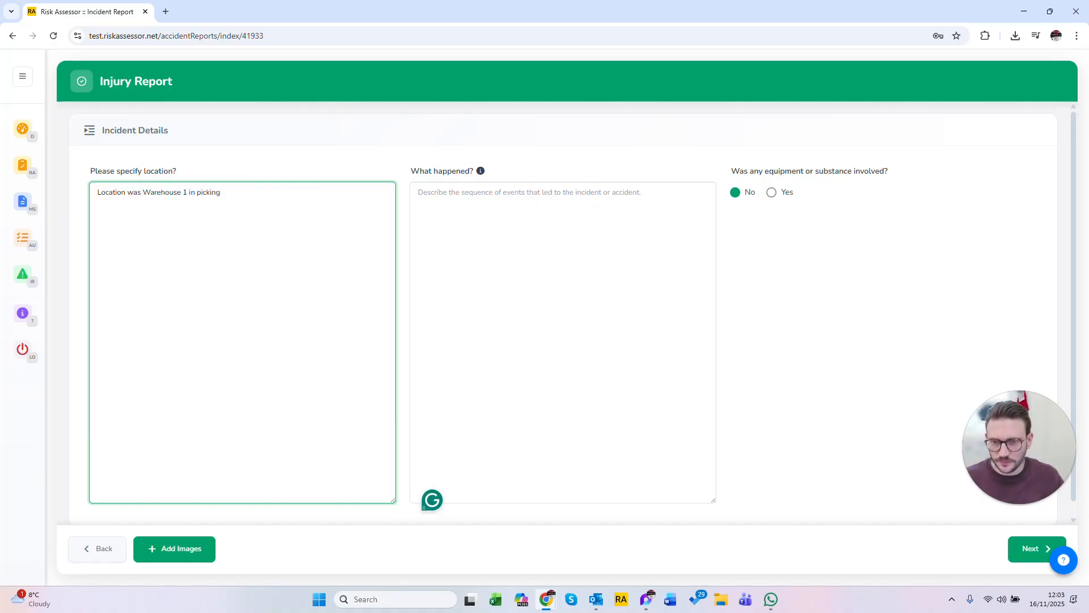
# Describe what happened by naming the injured person followed by "tripped over a pallet".
pyautogui.press('Tab')
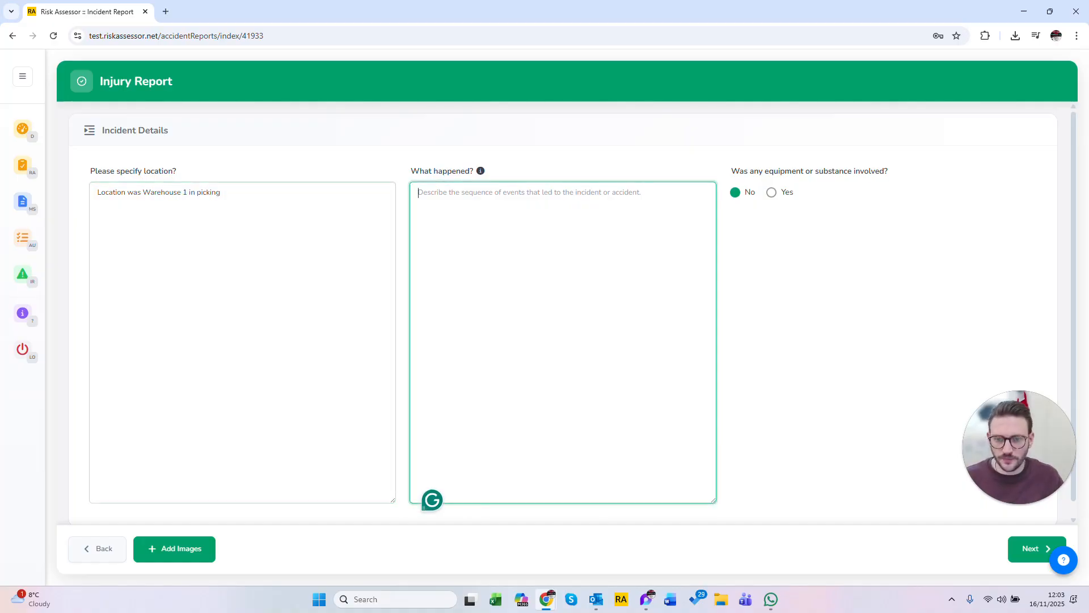
pyautogui.write('Steve ')
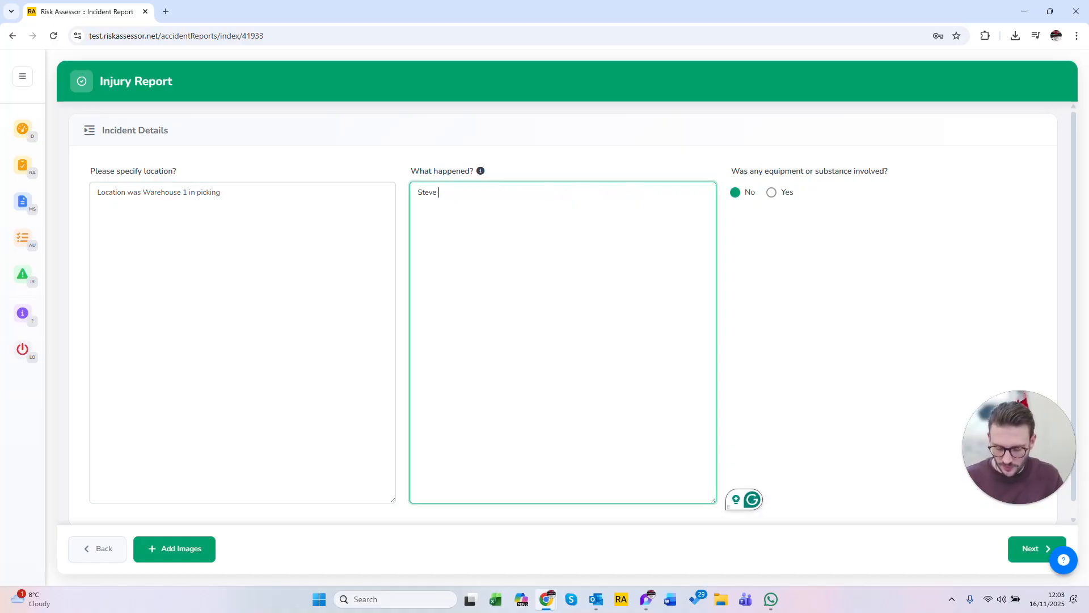
pyautogui.write('tripped over a pallet')
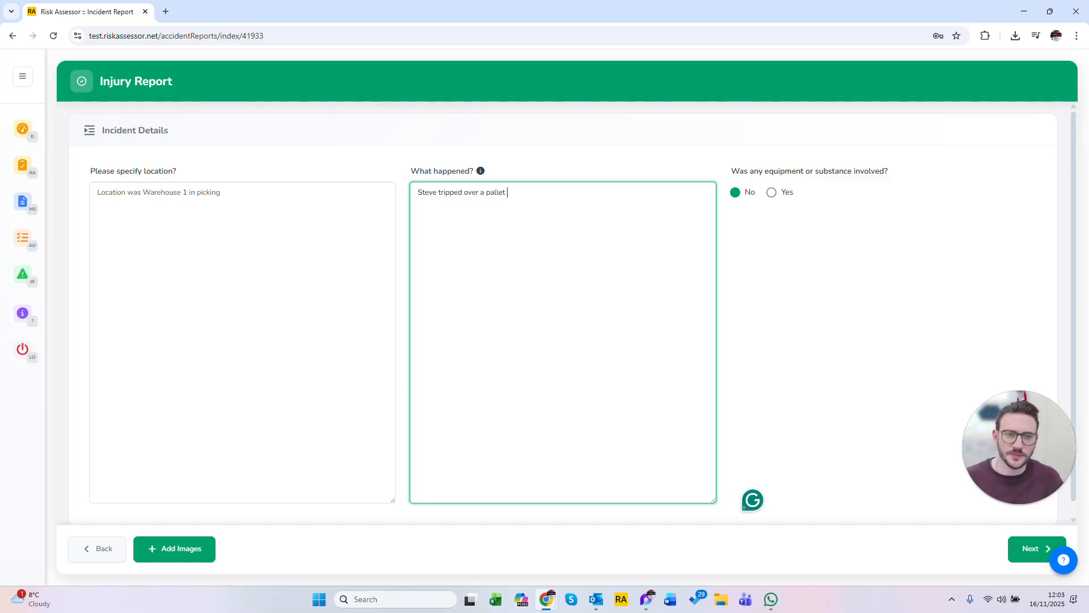
# Answer Yes to whether equipment or a substance was involved and specify "Pallet left just over the footpath".
pyautogui.click(771, 192)
pyautogui.click(796, 253)
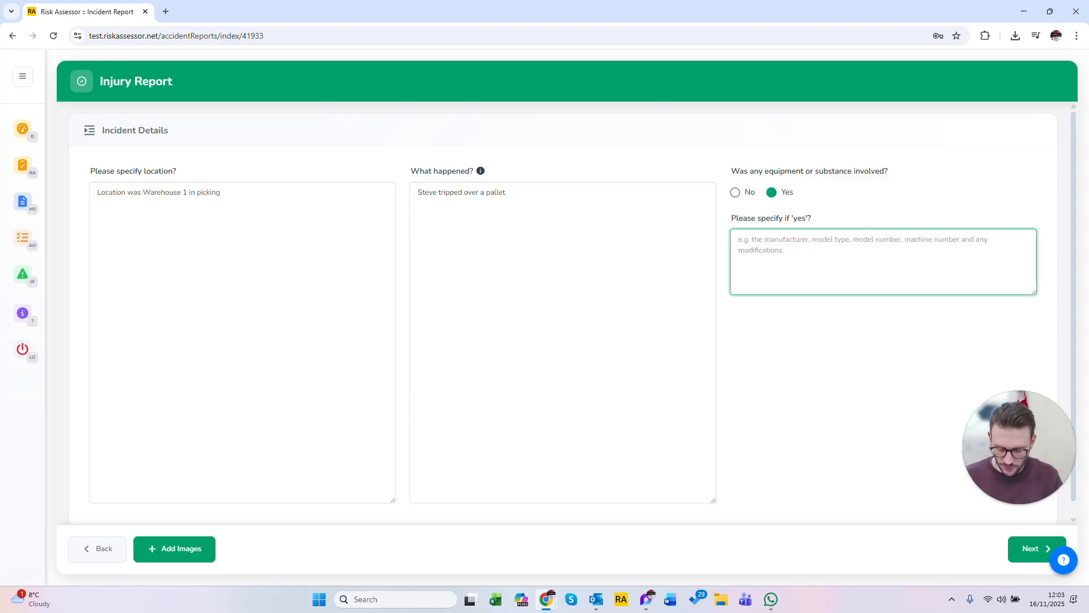
pyautogui.write('Pallet ')
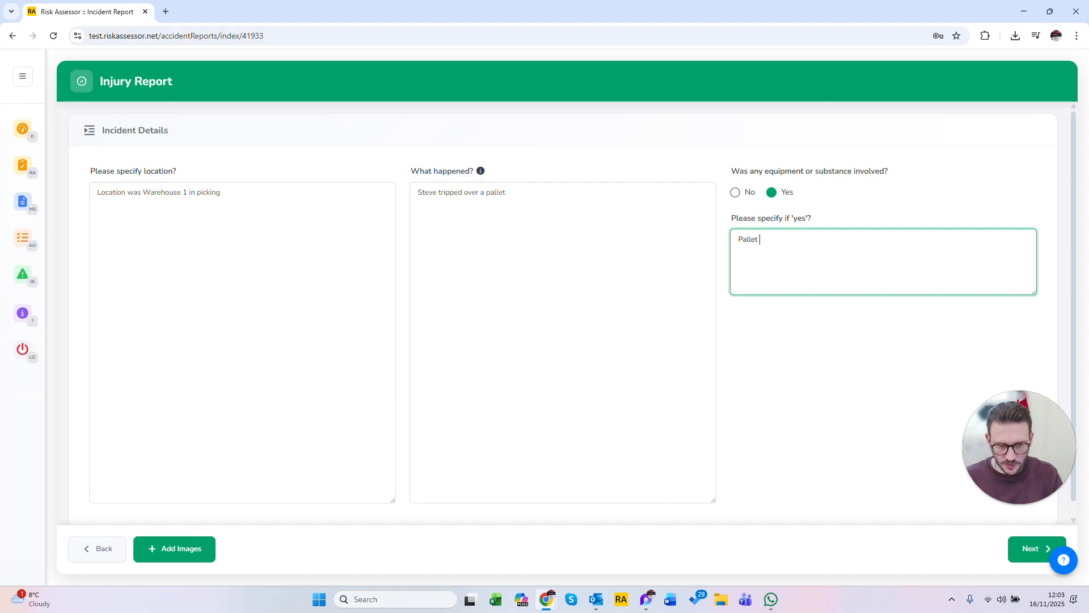
pyautogui.write('left j')
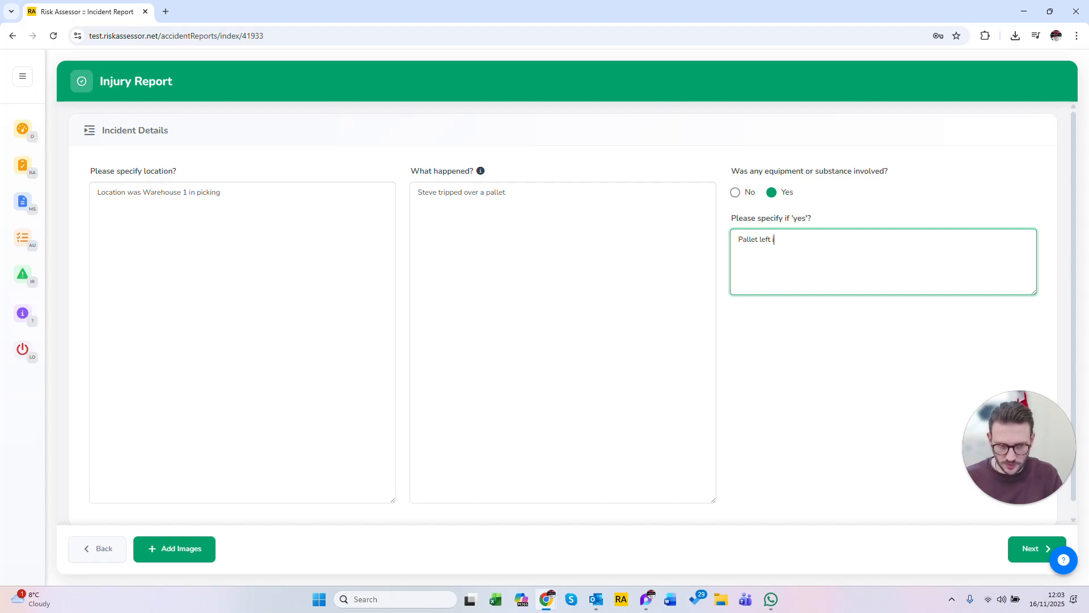
pyautogui.write('ust ov')
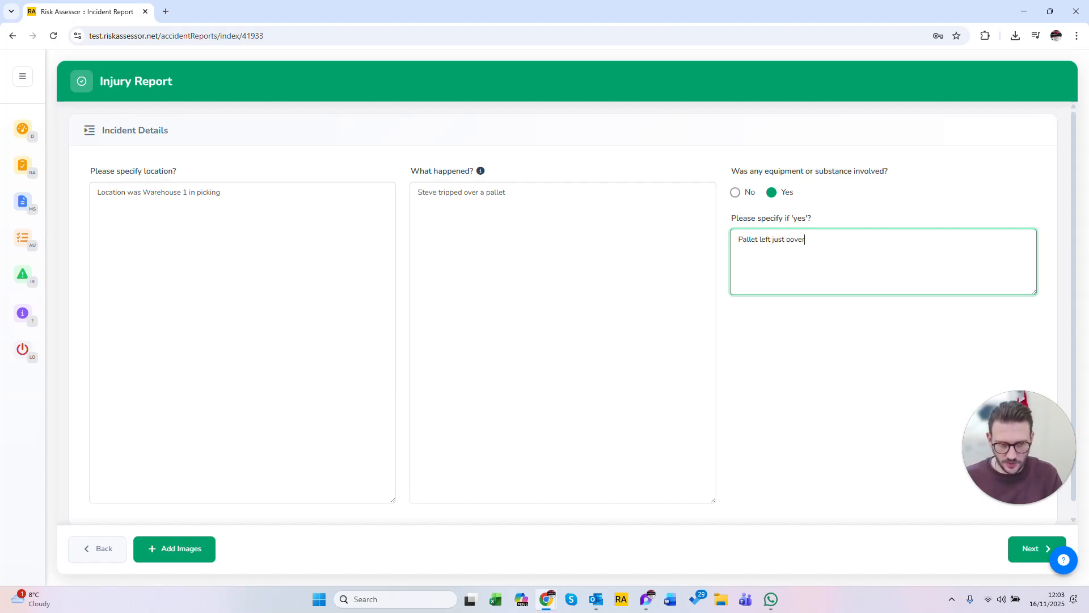
pyautogui.write('er the f')
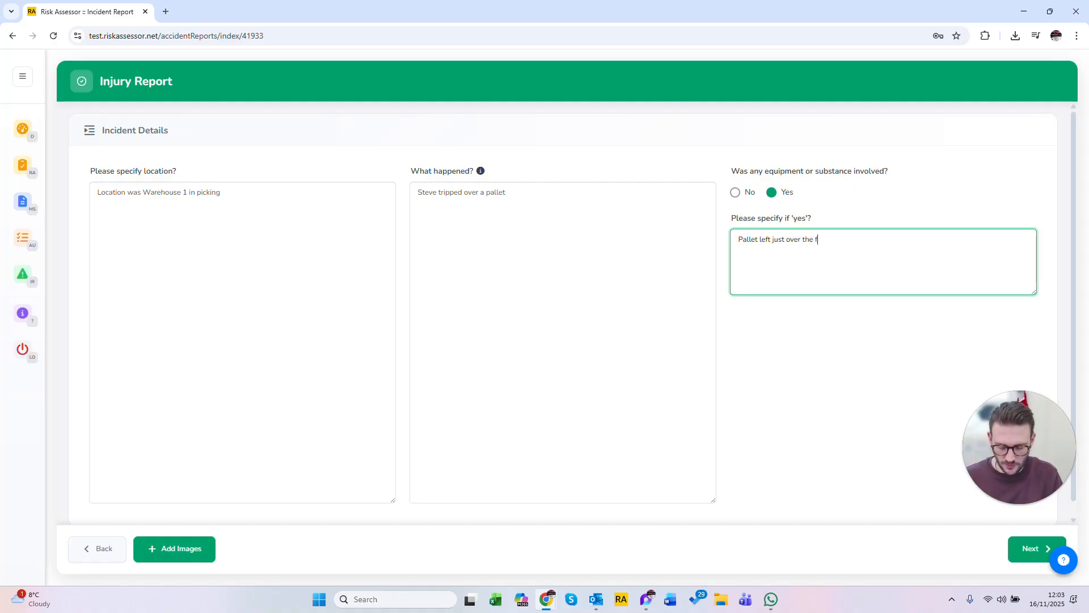
pyautogui.write('ootpath')
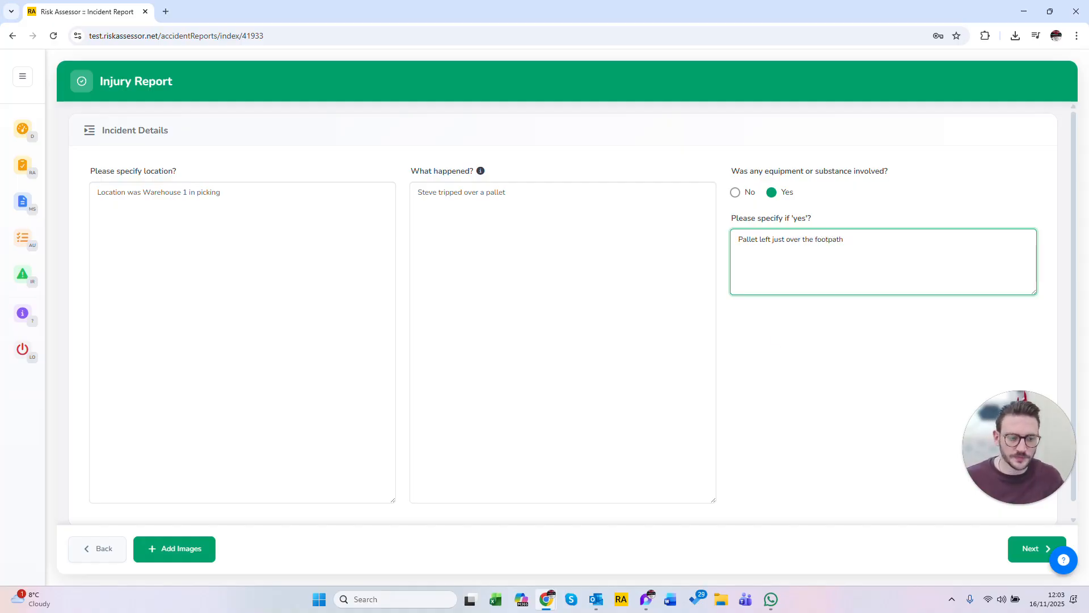
pyautogui.moveTo(1020, 460); pyautogui.dragTo(1005, 394)
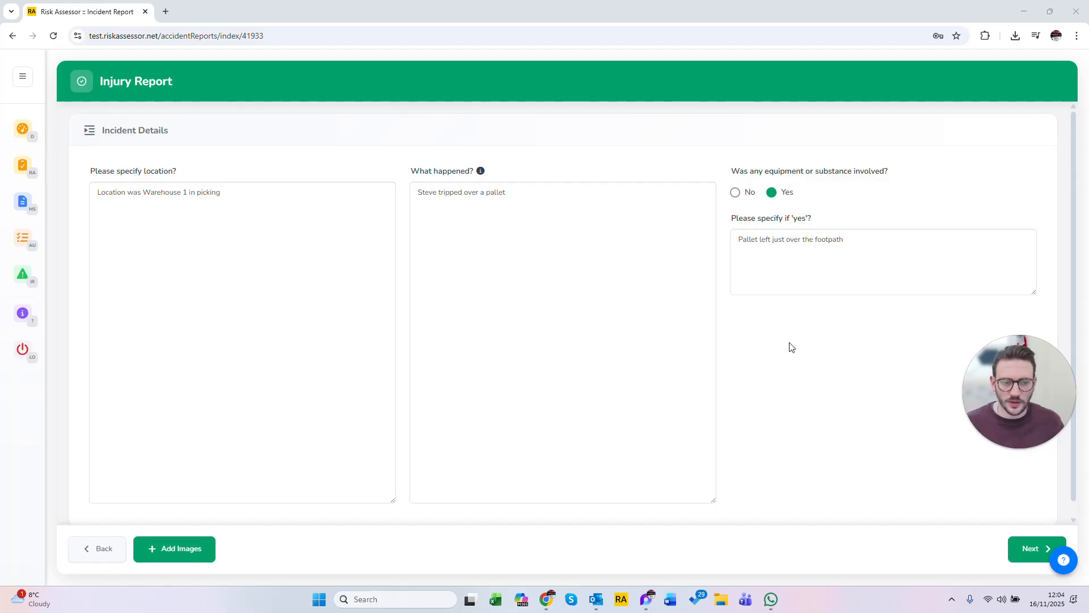
# Advance to the witnesses section and add a witness with their full name and the job title "Operative".
pyautogui.click(1022, 554)
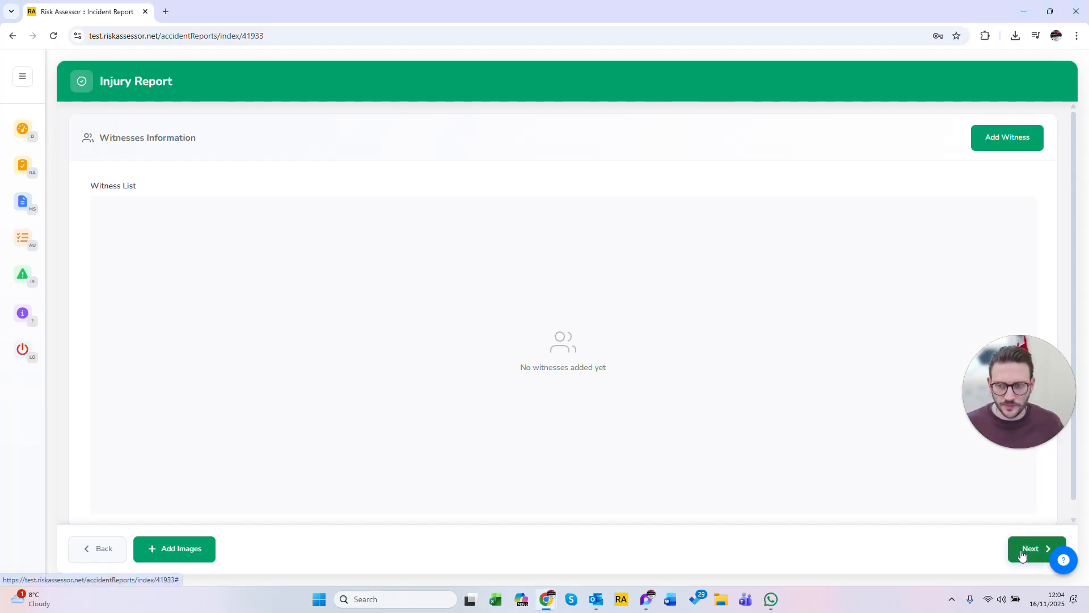
pyautogui.click(995, 139)
pyautogui.click(393, 222)
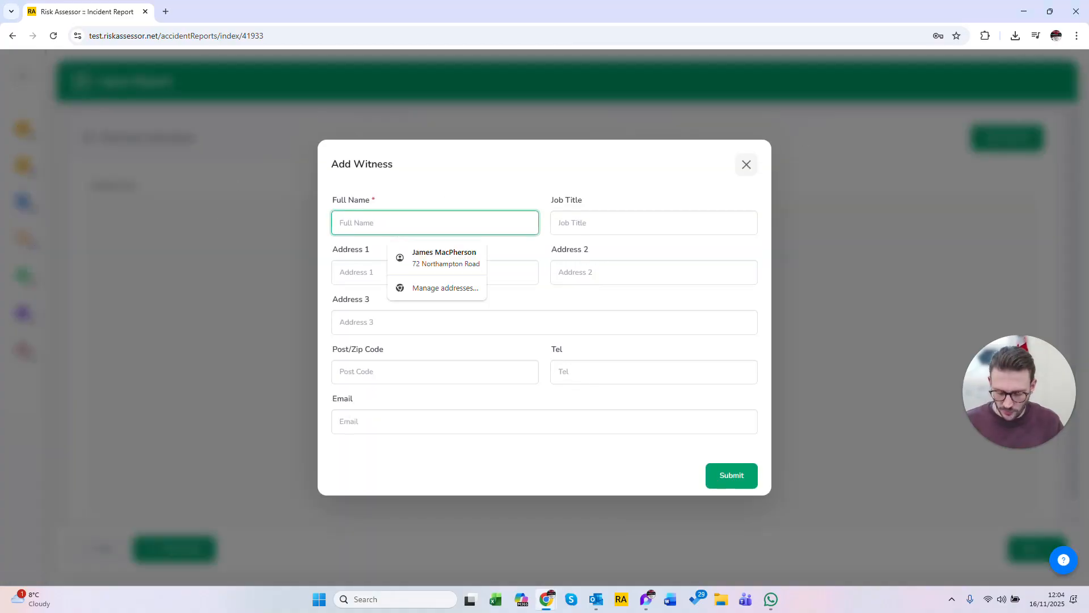
pyautogui.write('C')
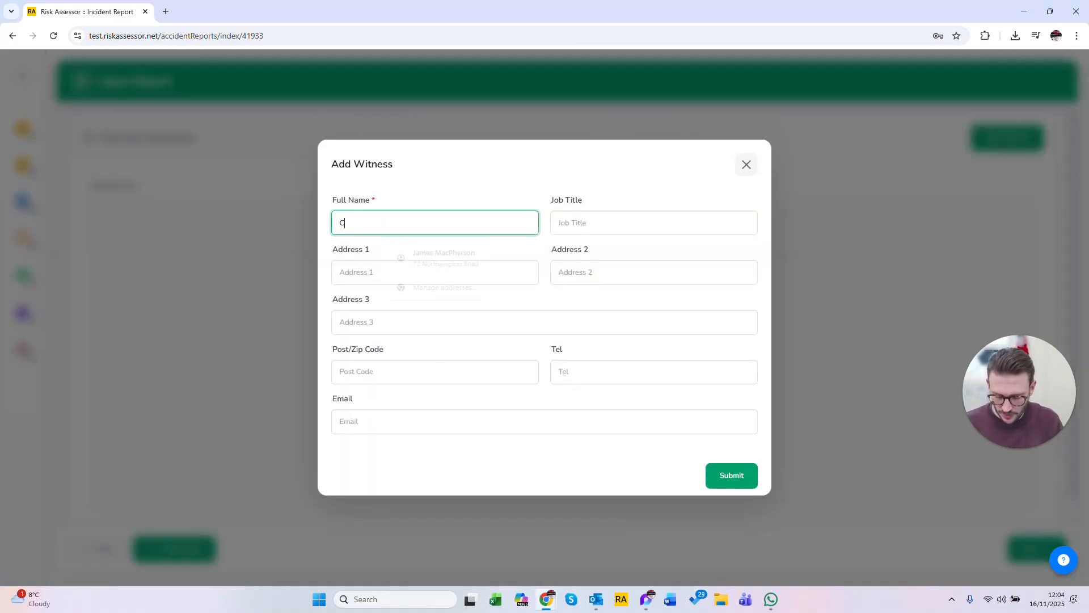
pyautogui.write('harleie Smmith')
pyautogui.press('BackSpace')
pyautogui.press('Tab')
pyautogui.write('Oper')
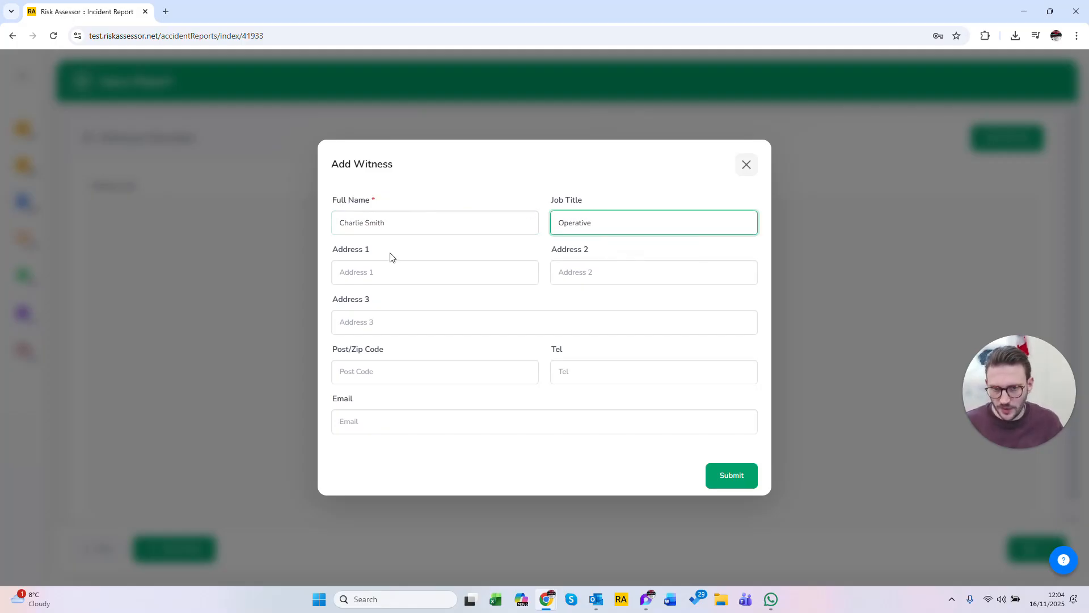
pyautogui.click(735, 481)
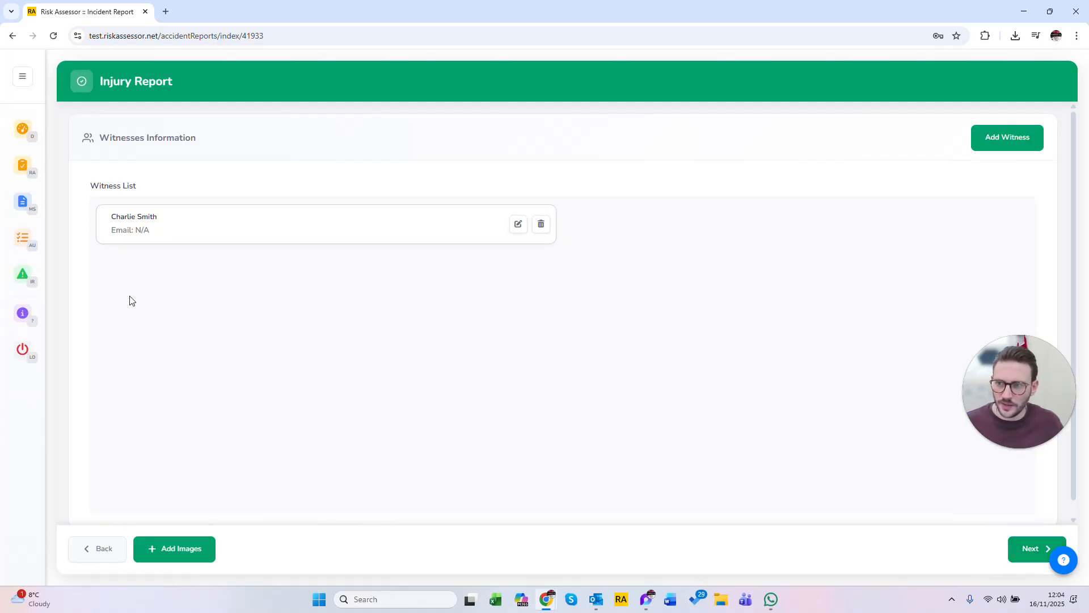
# Advance to the injury or near-miss section and select Bruising and Laceration / Cut as injury types.
pyautogui.click(1027, 548)
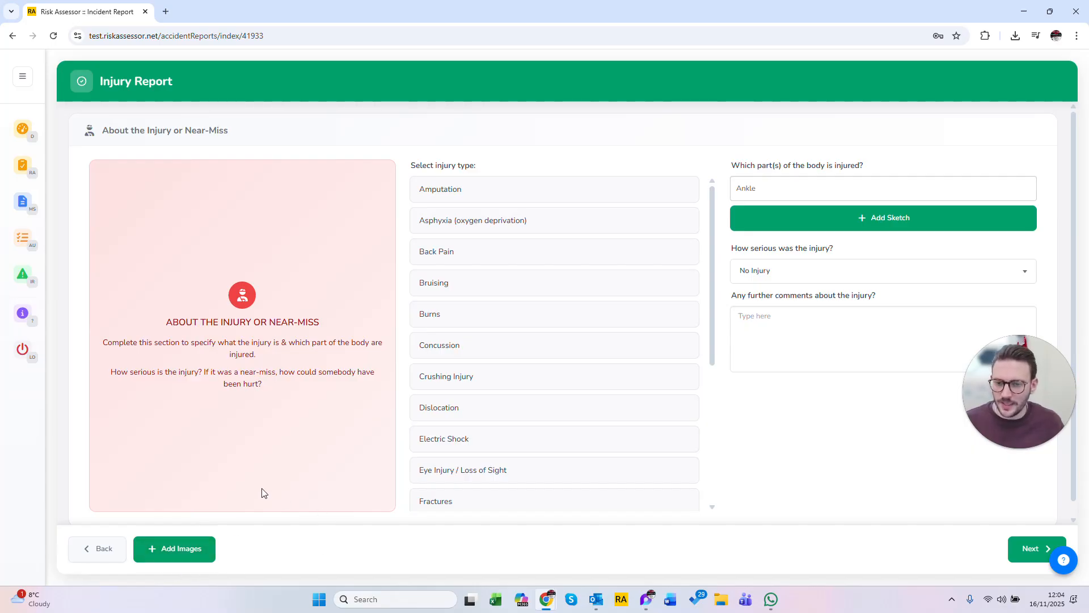
pyautogui.moveTo(103, 131); pyautogui.dragTo(145, 131)
pyautogui.click(281, 136)
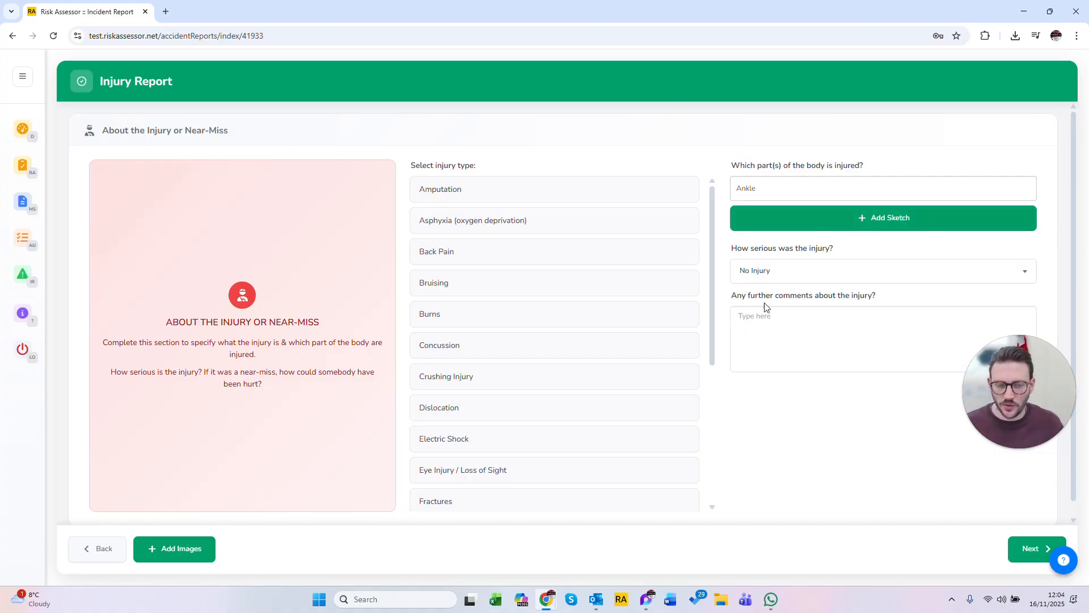
pyautogui.scroll(-5, 468, 272)
pyautogui.scroll(5, 553, 358)
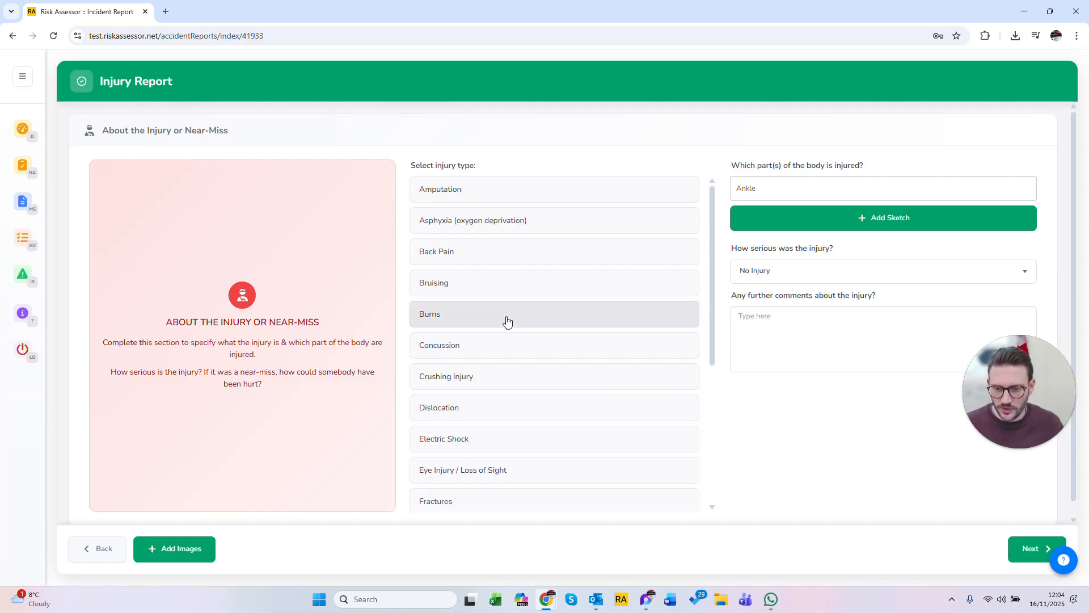
pyautogui.click(485, 284)
pyautogui.scroll(-5, 485, 284)
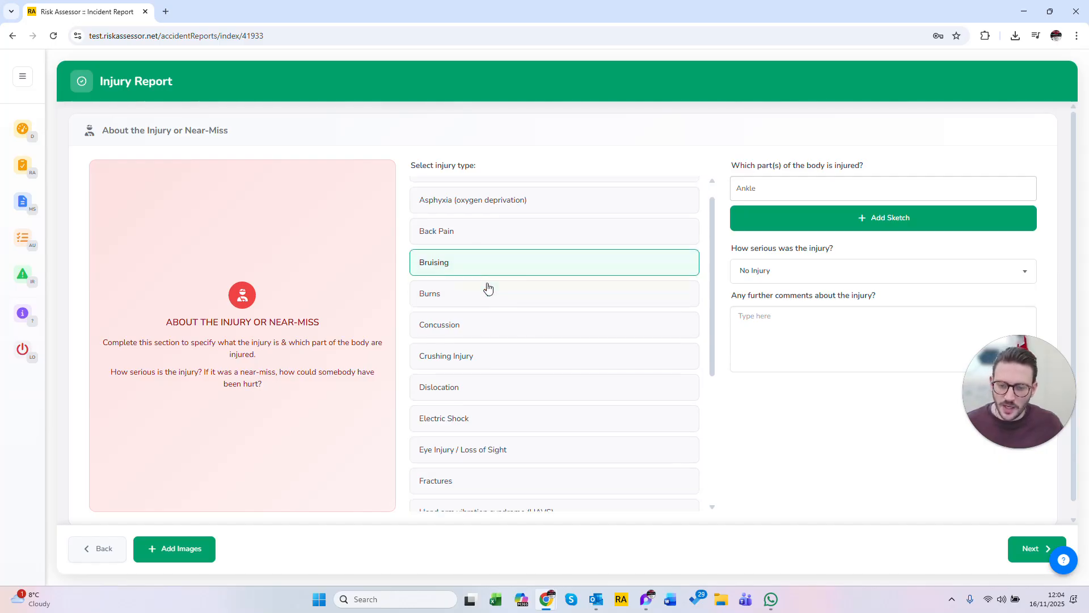
pyautogui.click(491, 403)
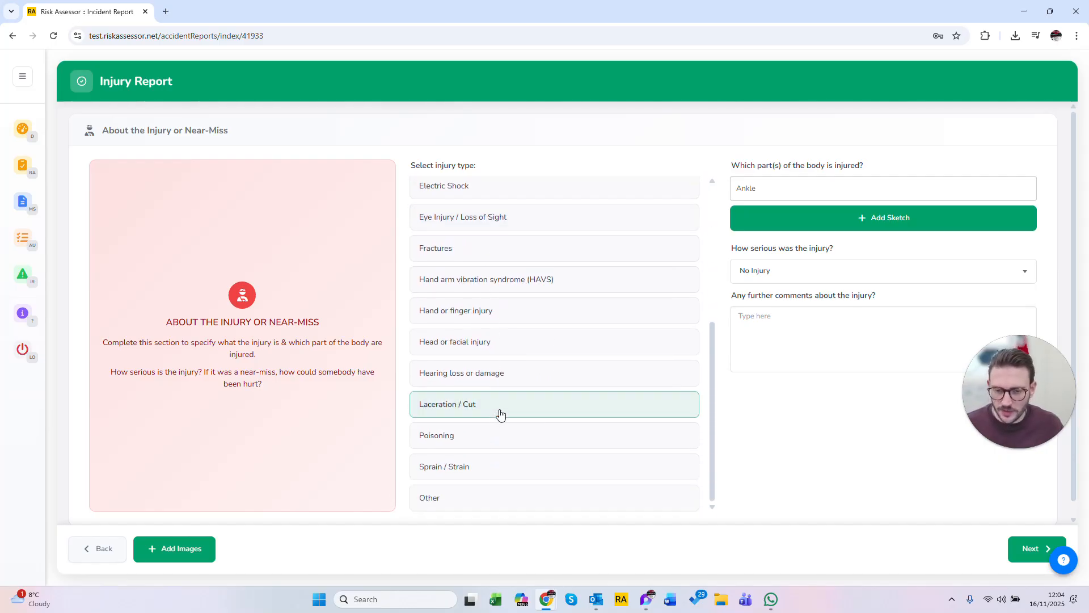
# Set the injured body part to Head only, without Ankle.
pyautogui.click(790, 193)
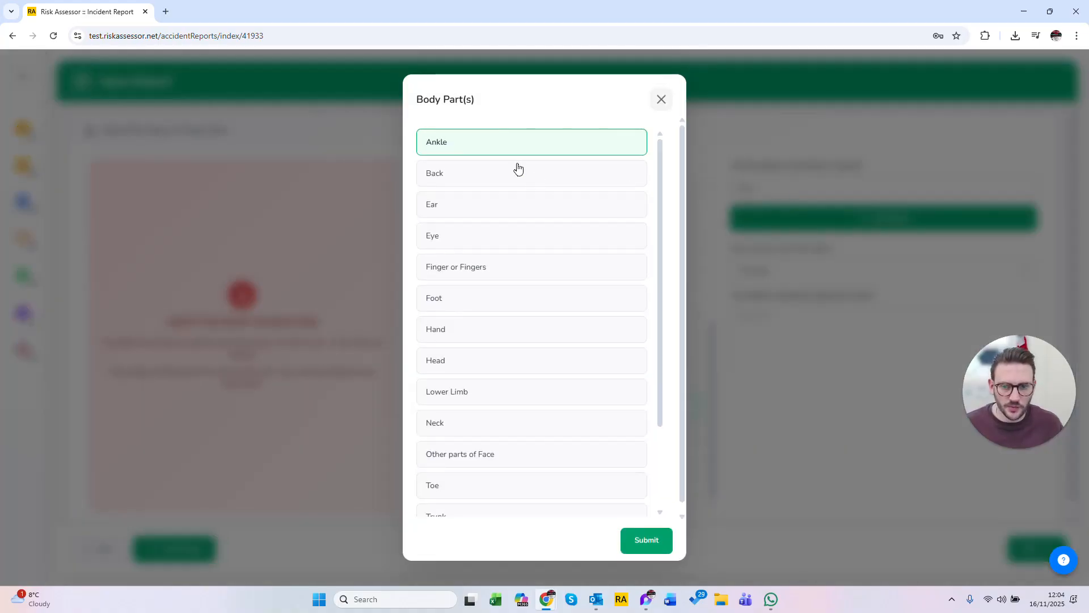
pyautogui.click(512, 352)
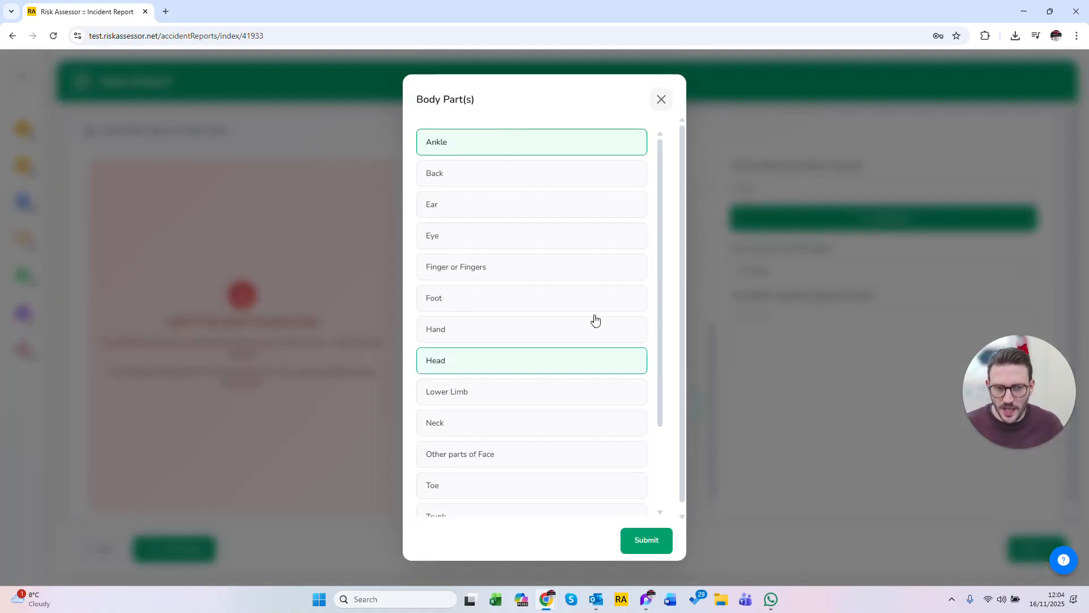
pyautogui.click(646, 540)
# Add a body sketch with a freehand red outline around the top of the head and save it.
pyautogui.click(837, 220)
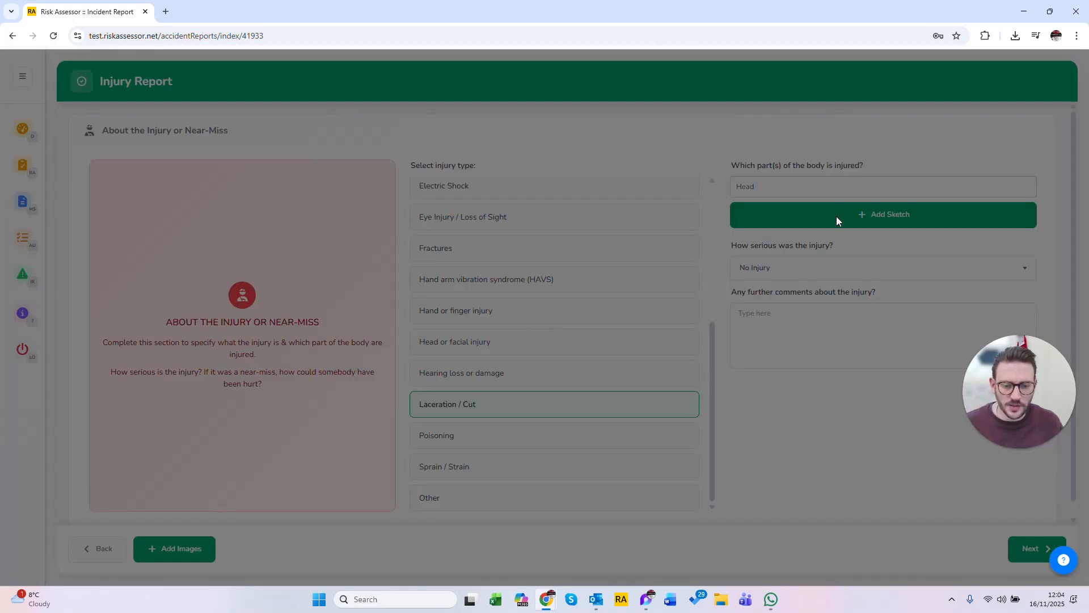
pyautogui.click(465, 335)
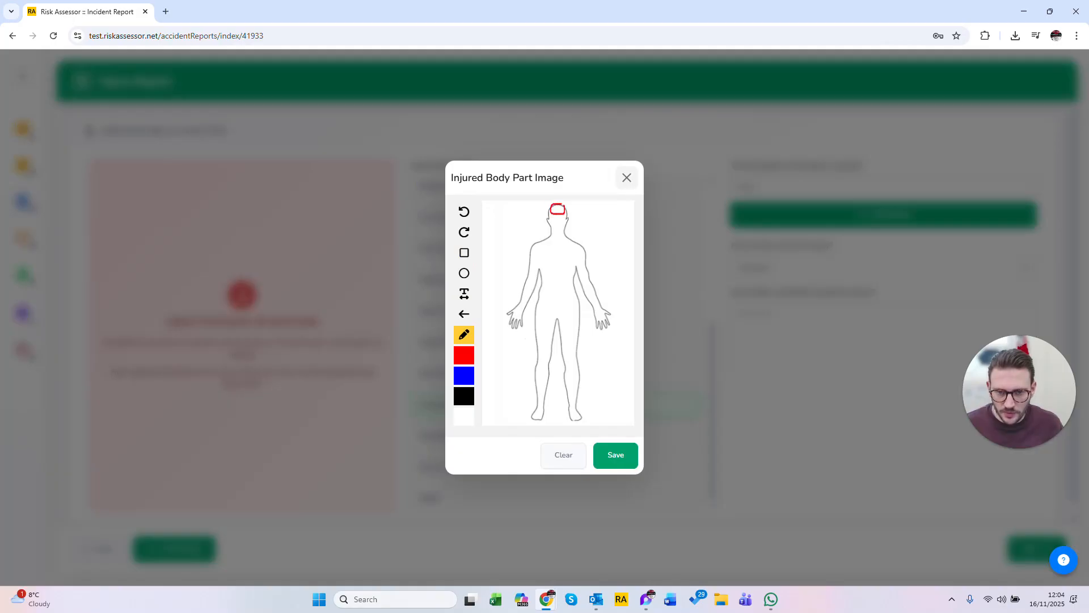
pyautogui.click(616, 457)
# Comment that after tripping the injured person hit his head on another pallet and had a small cut and bruise, and continue to first aid.
pyautogui.click(851, 334)
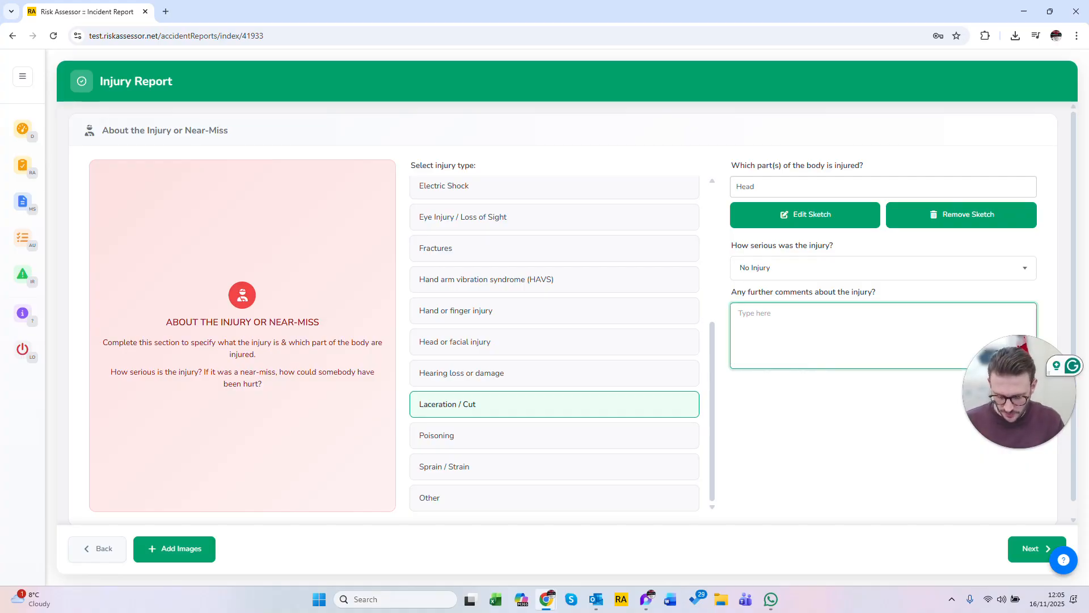
pyautogui.write('After tripping Steve hit')
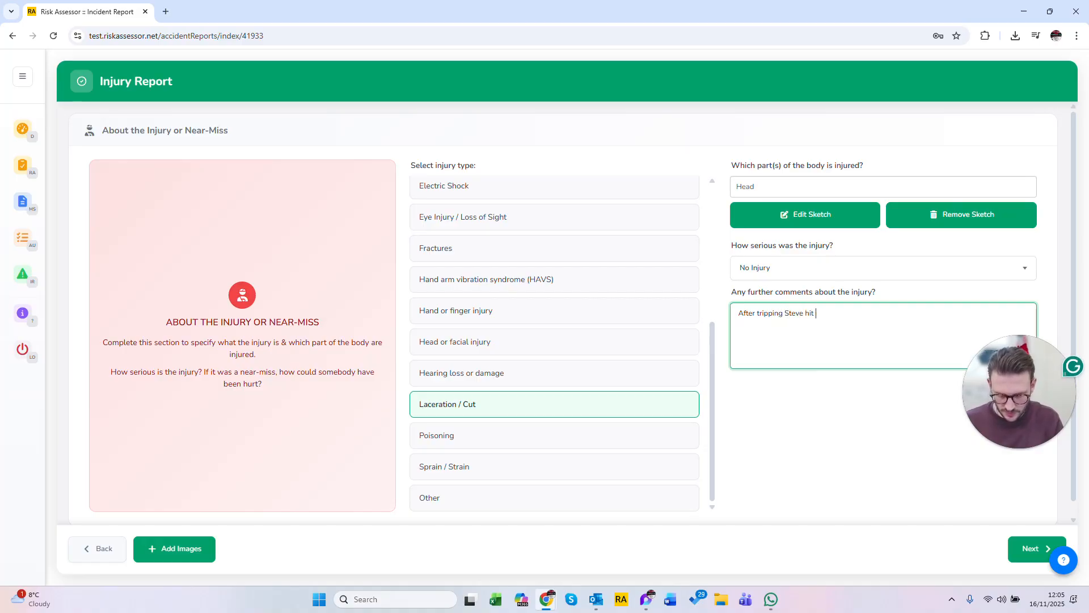
pyautogui.write(' his head ono ')
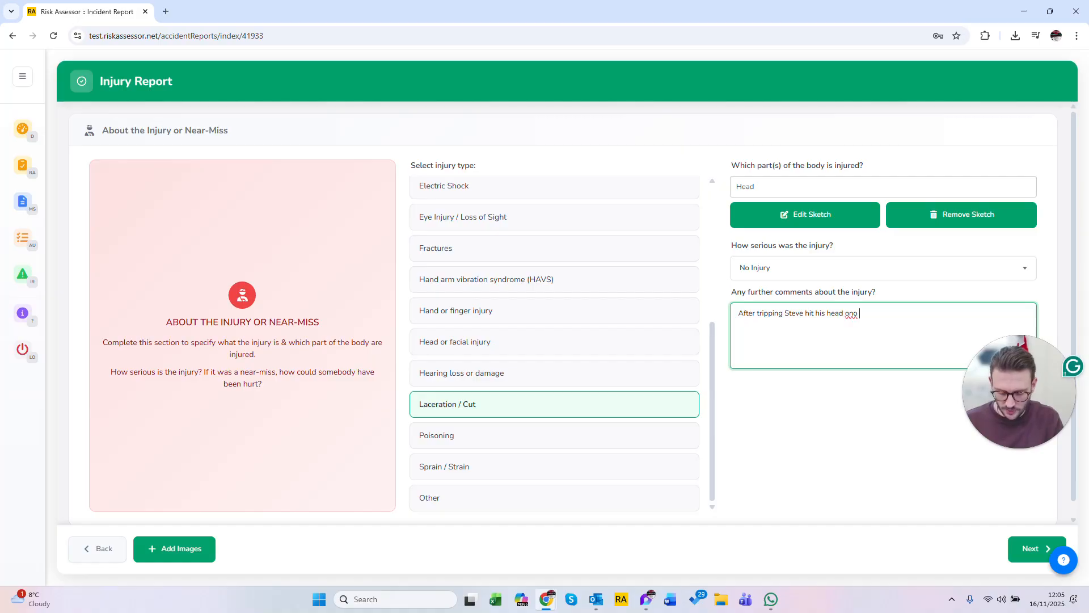
pyautogui.write('another pallet had a small cut and bruise')
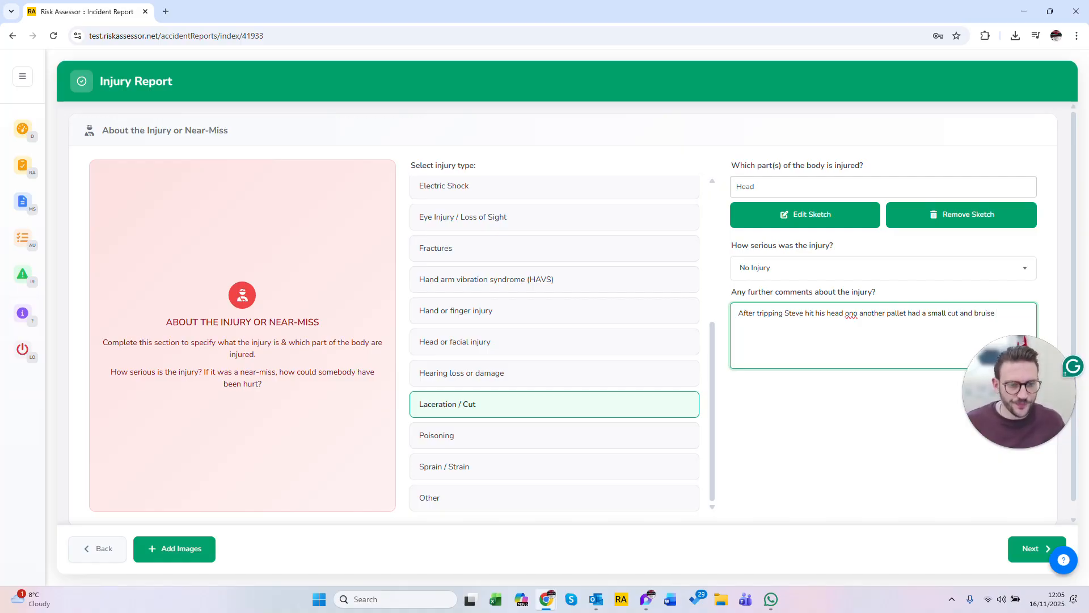
pyautogui.press('BackSpace')
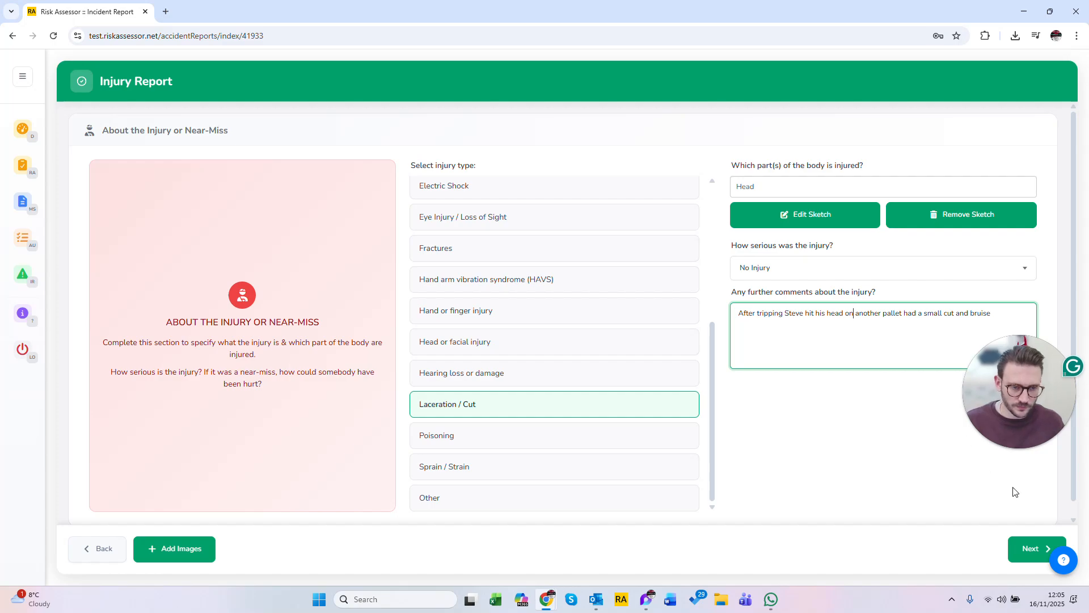
pyautogui.click(1024, 558)
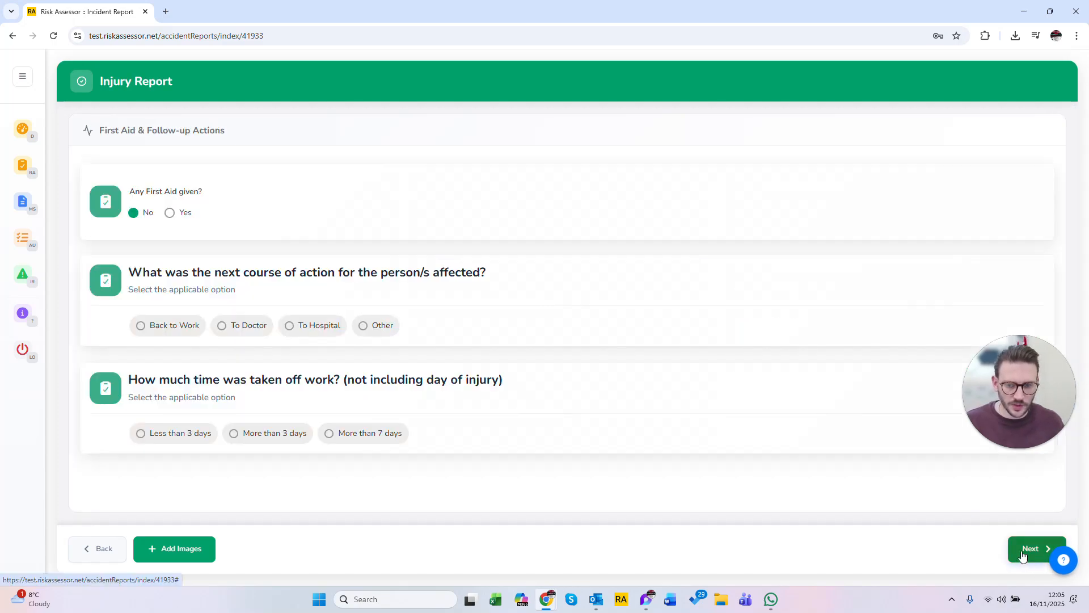
# Return to the injury section and set the seriousness of the injury to Minor Injury.
pyautogui.click(97, 548)
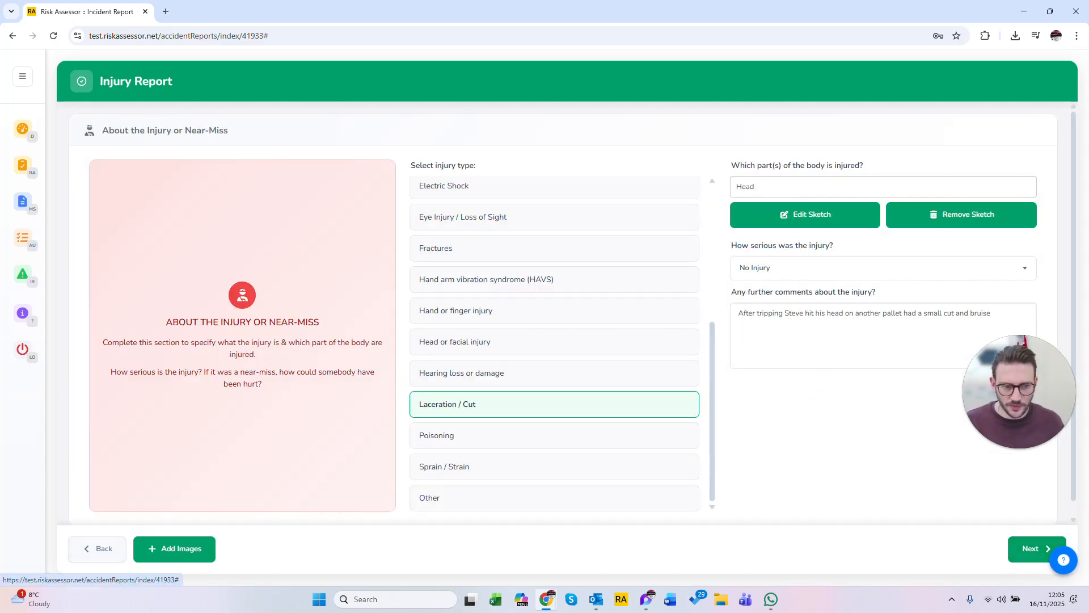
pyautogui.click(802, 273)
pyautogui.click(785, 333)
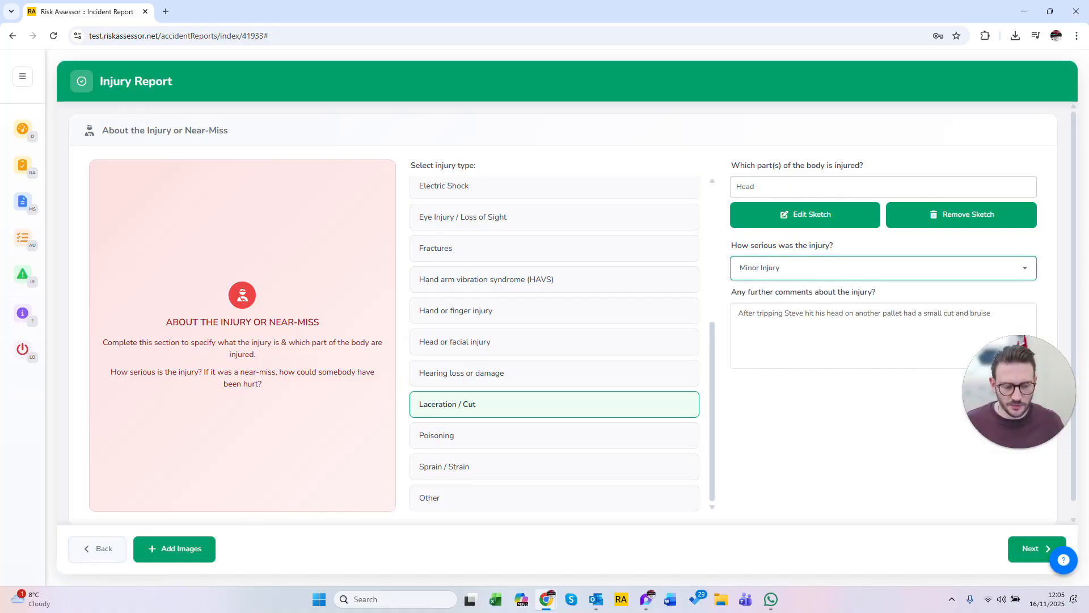
# Mark first aid as given and enter "Sat him down to rest and take a moment, applied cold compress. Plaster to the cut." for who gave it.
pyautogui.click(1024, 547)
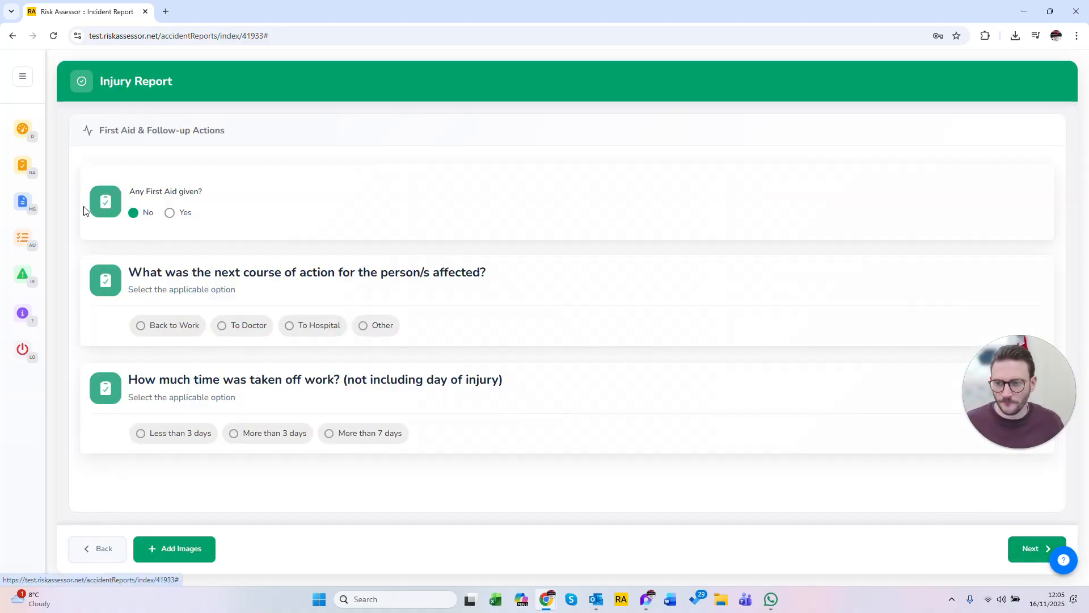
pyautogui.click(172, 214)
pyautogui.click(429, 219)
pyautogui.write('Sat')
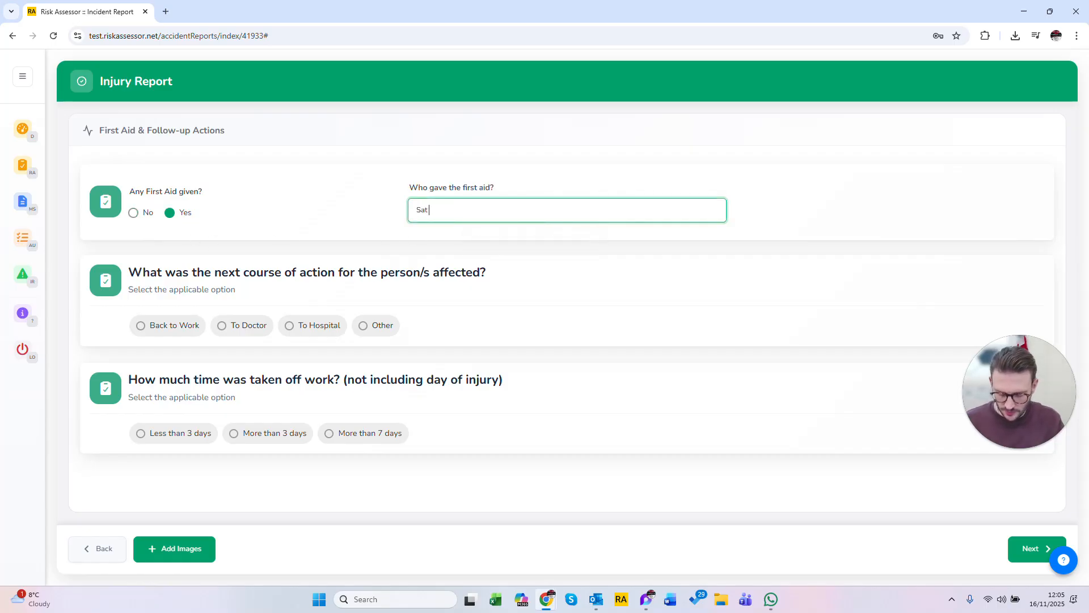
pyautogui.write(' him down ')
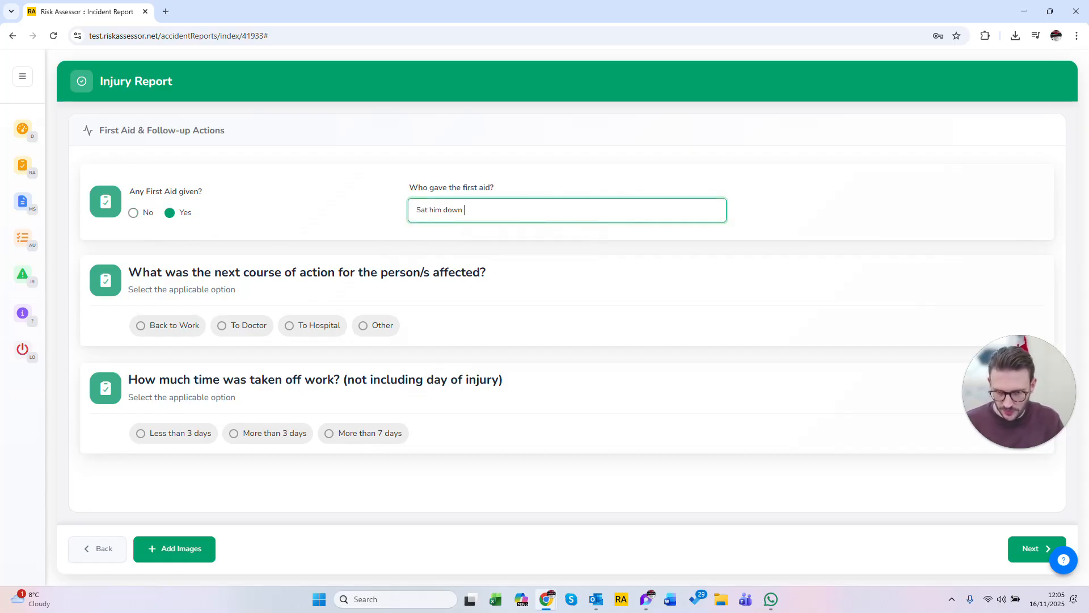
pyautogui.write('to rest and')
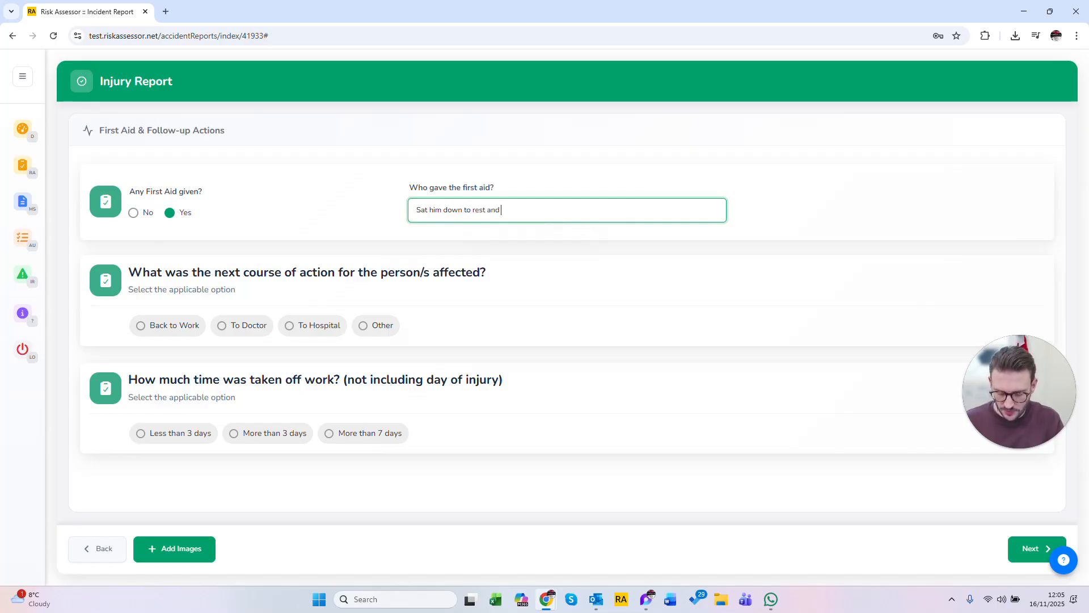
pyautogui.write(' take a momn')
pyautogui.write('ene')
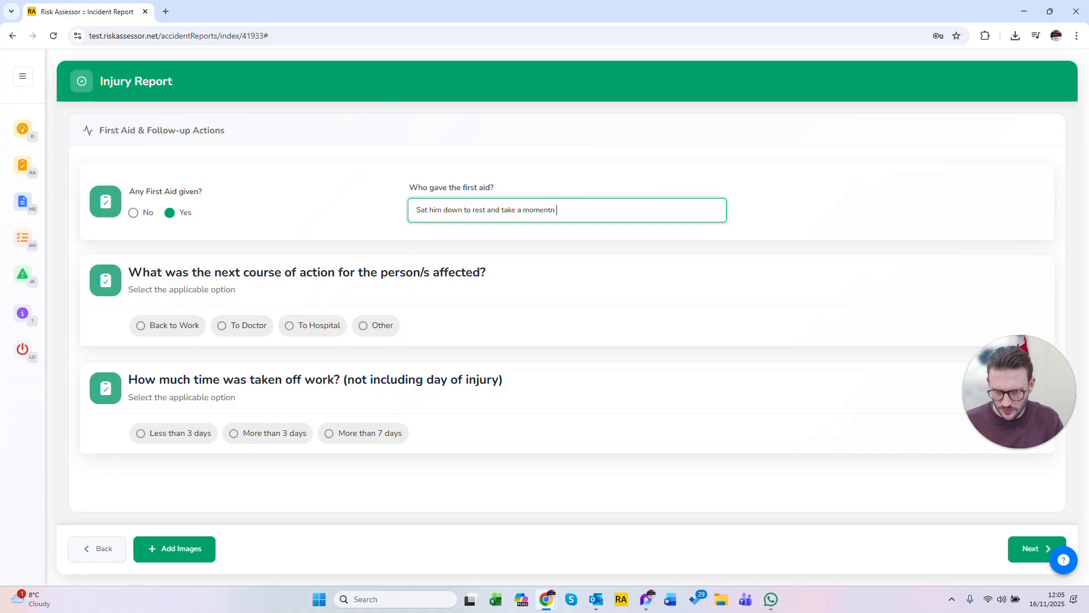
pyautogui.press('BackSpace')
pyautogui.write('. applied cold')
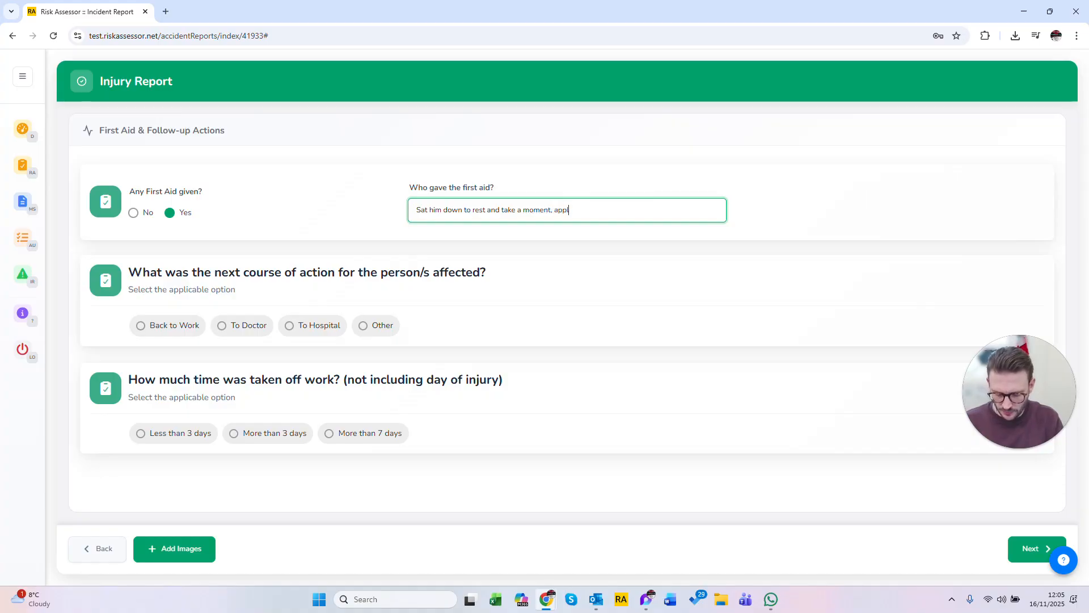
pyautogui.write(' com')
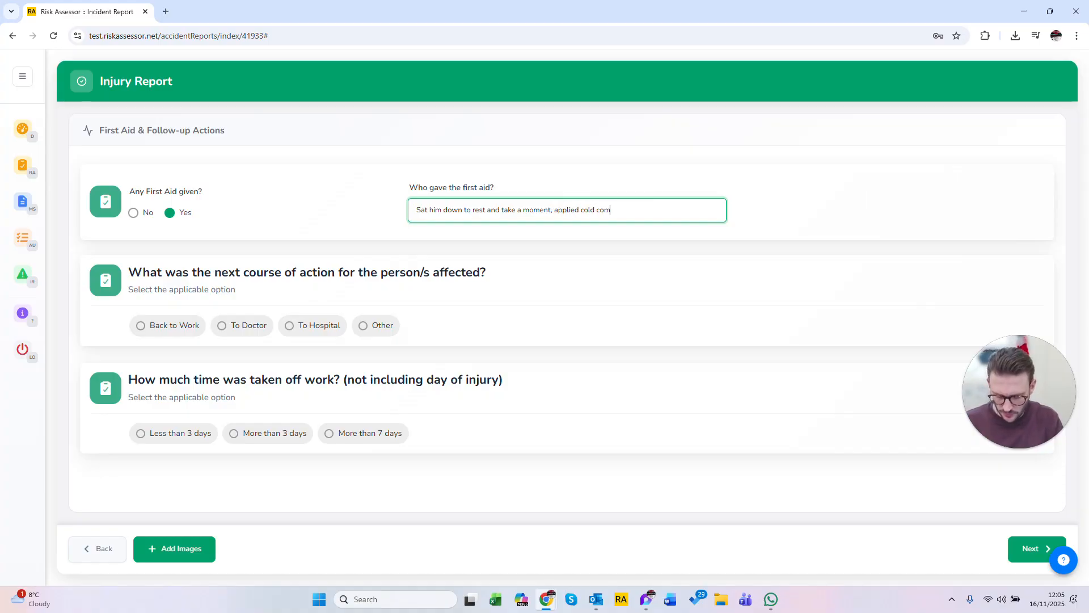
pyautogui.write('press. Plaster to ')
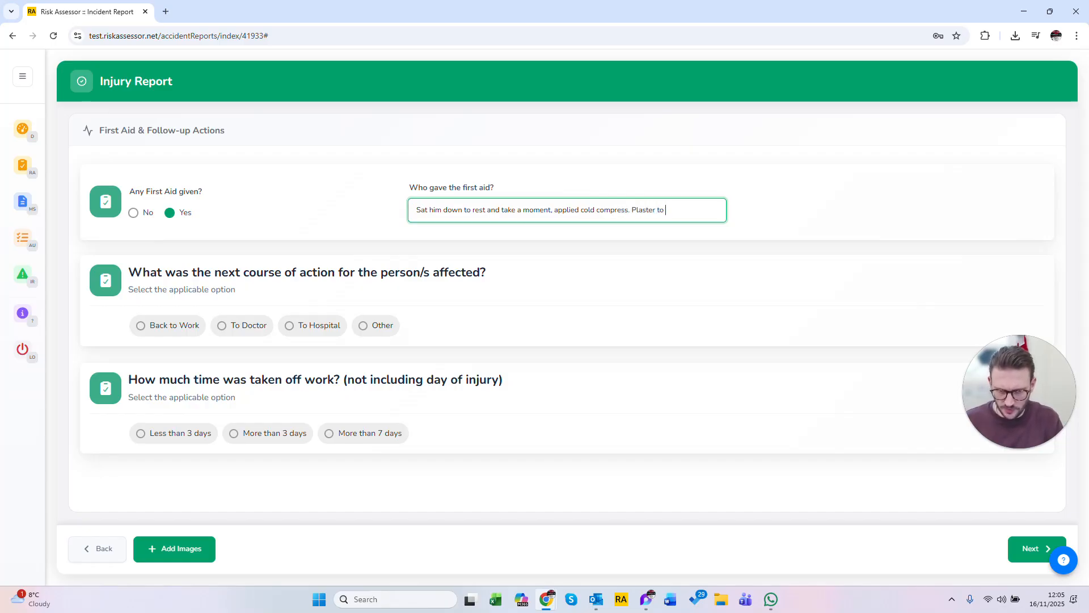
pyautogui.write('the cut.')
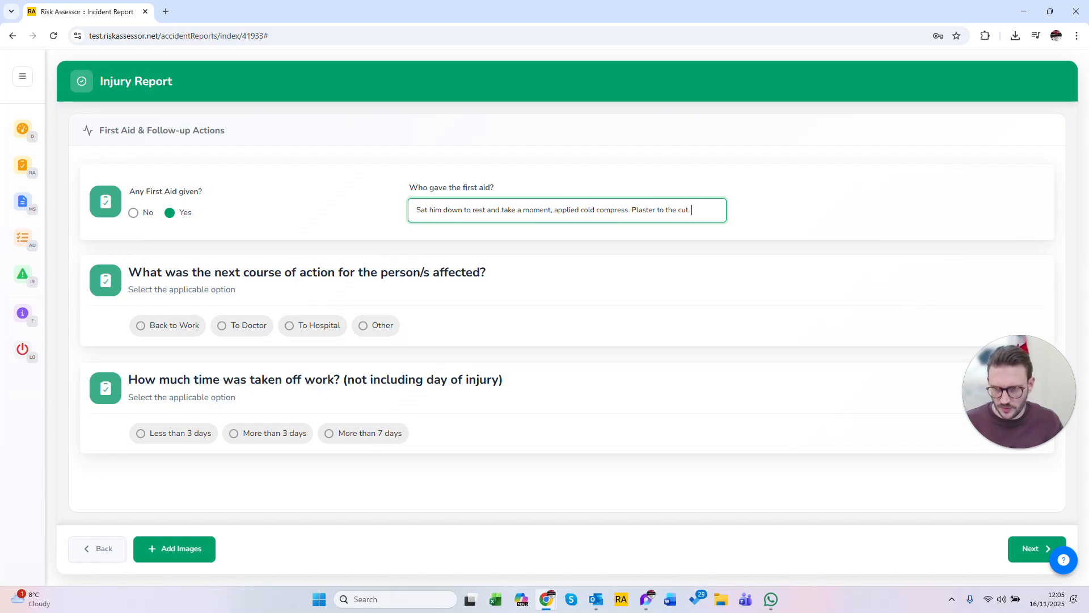
# Set the next course of action to Back to Work with no time-off option selected, and agree to the sharing of personal information.
pyautogui.click(157, 336)
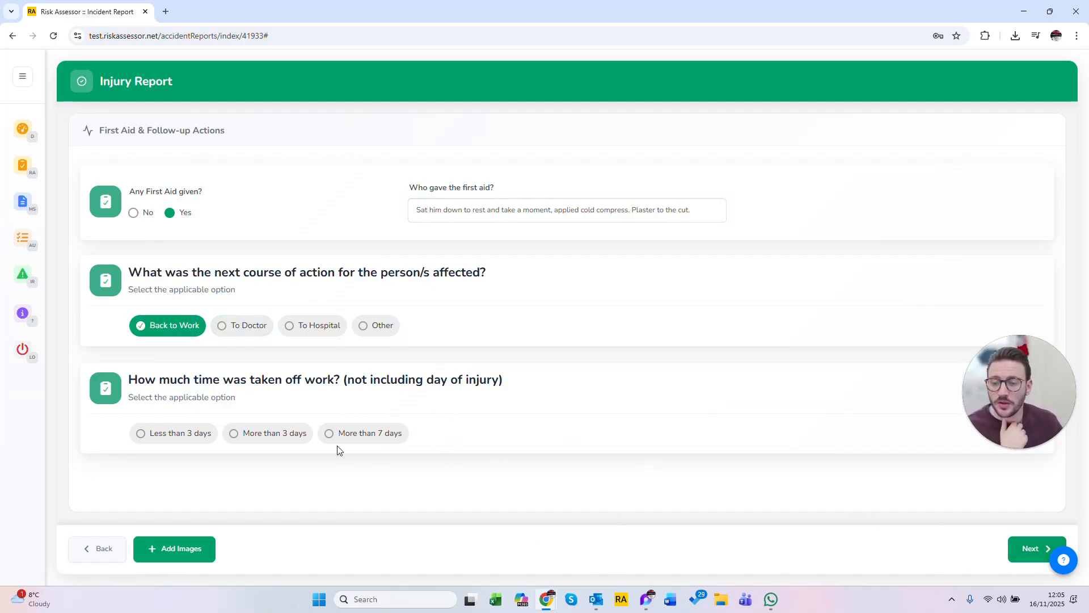
pyautogui.click(365, 438)
pyautogui.click(401, 443)
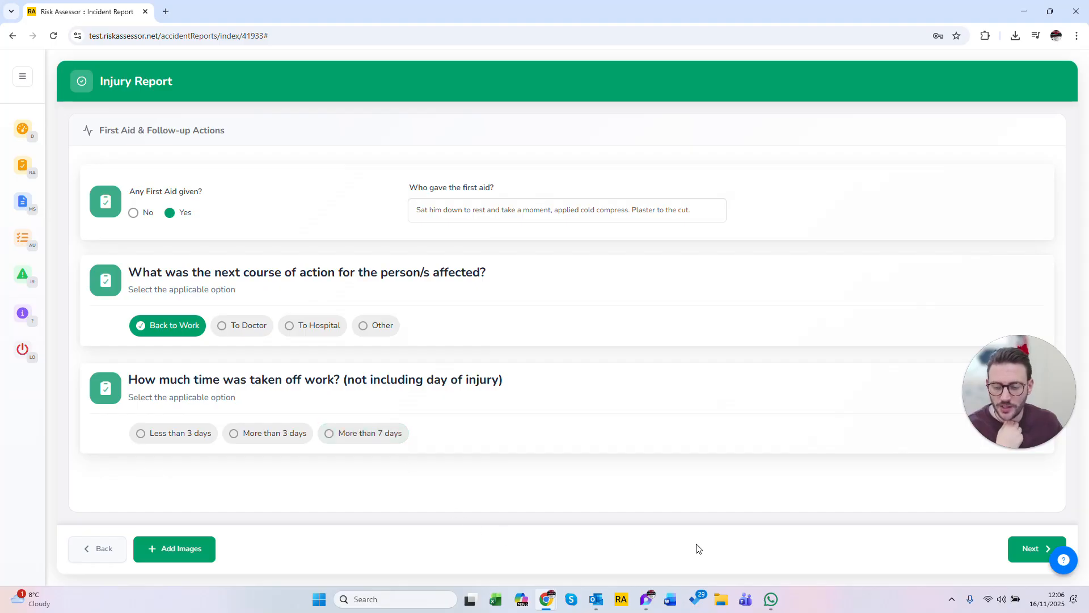
pyautogui.click(1028, 559)
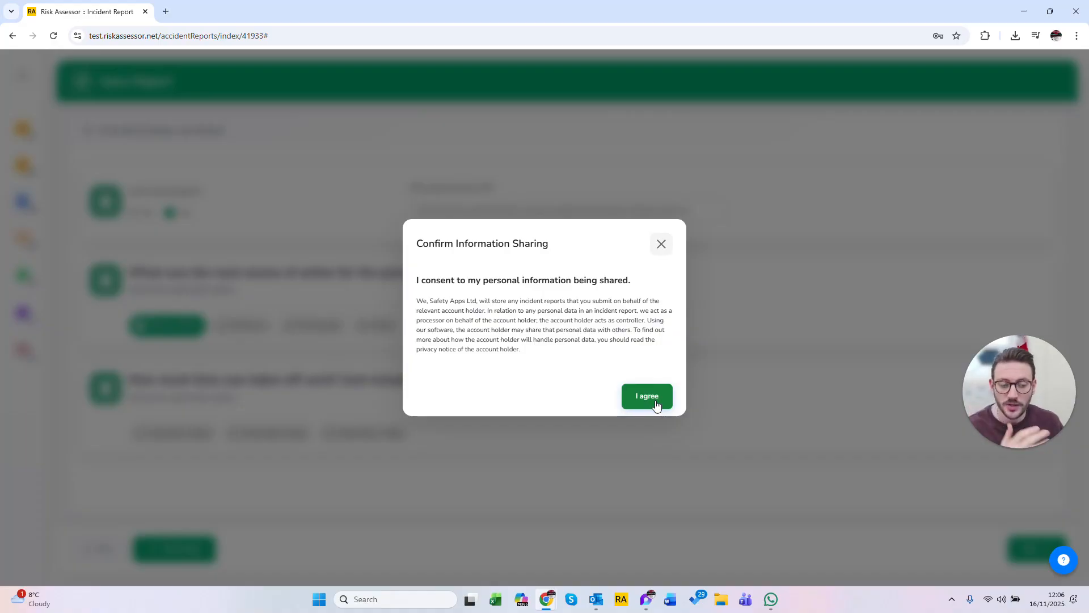
pyautogui.click(657, 404)
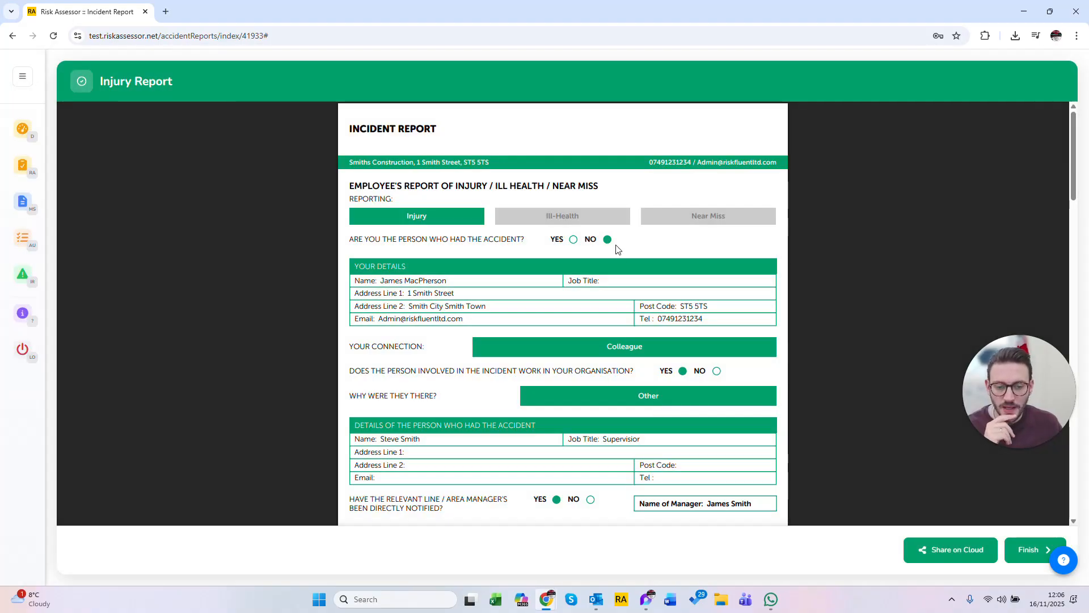
# Review the generated incident report from start to end and finish it, returning to the Smiths Construction folder.
pyautogui.scroll(-12, 562, 244)
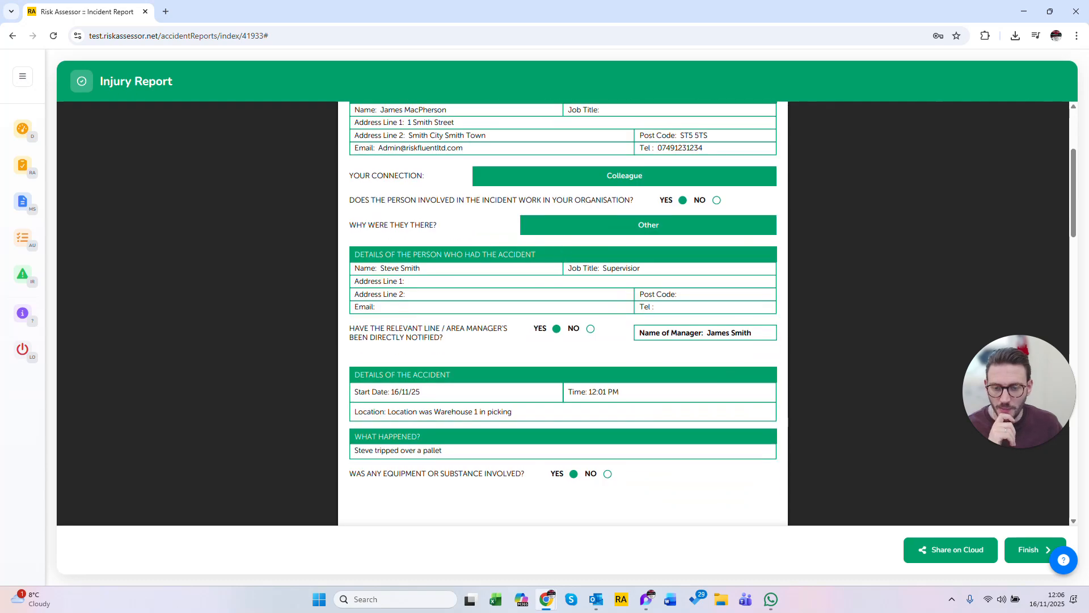
pyautogui.scroll(-10, 716, 213)
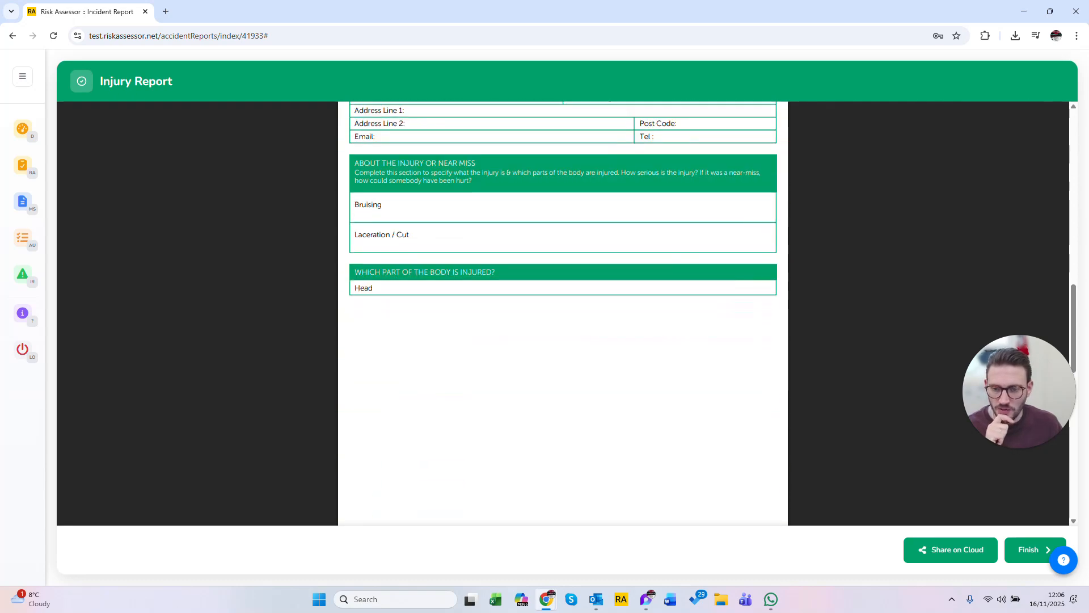
pyautogui.scroll(-2, 587, 230)
pyautogui.scroll(20, 645, 443)
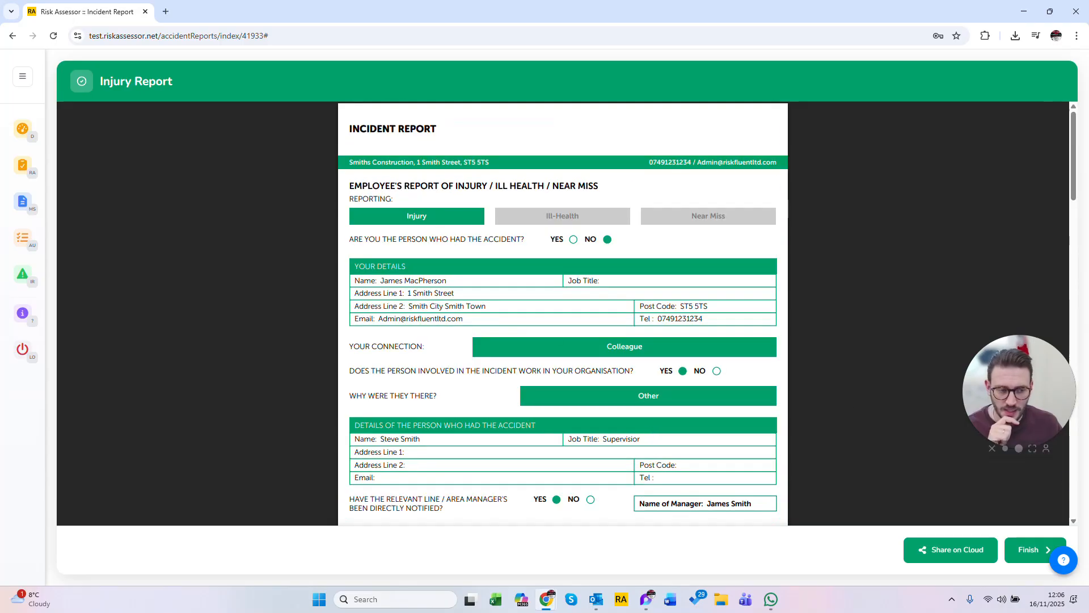
pyautogui.click(1027, 550)
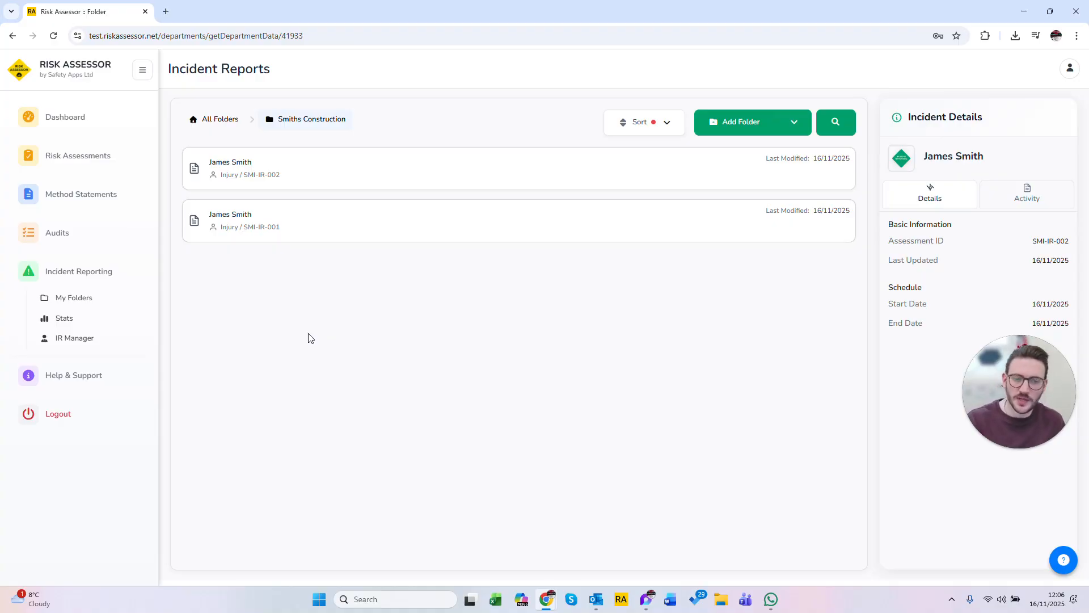
pyautogui.moveTo(387, 225)
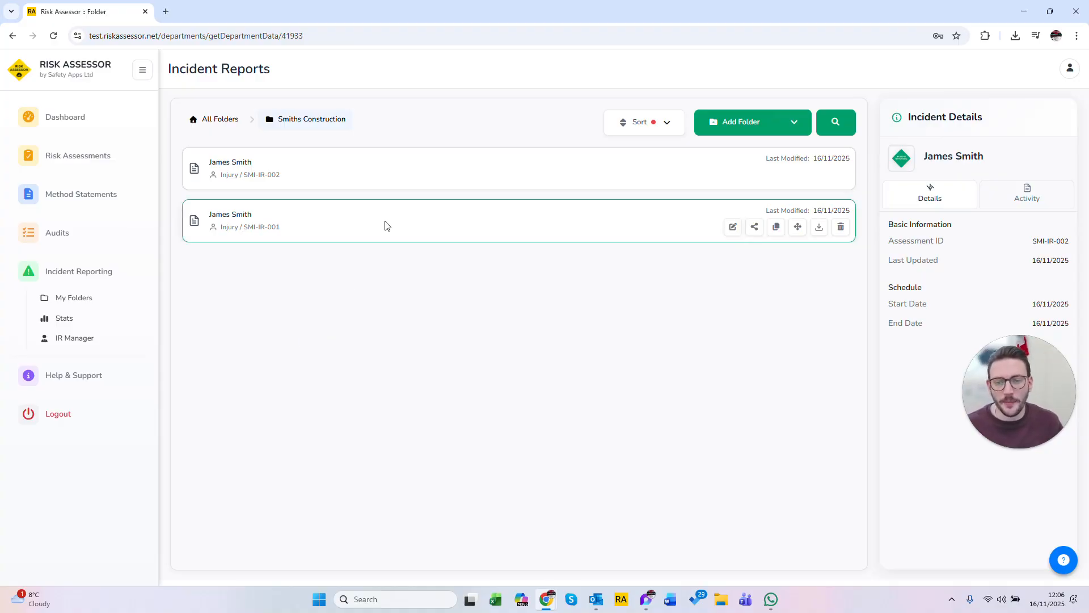